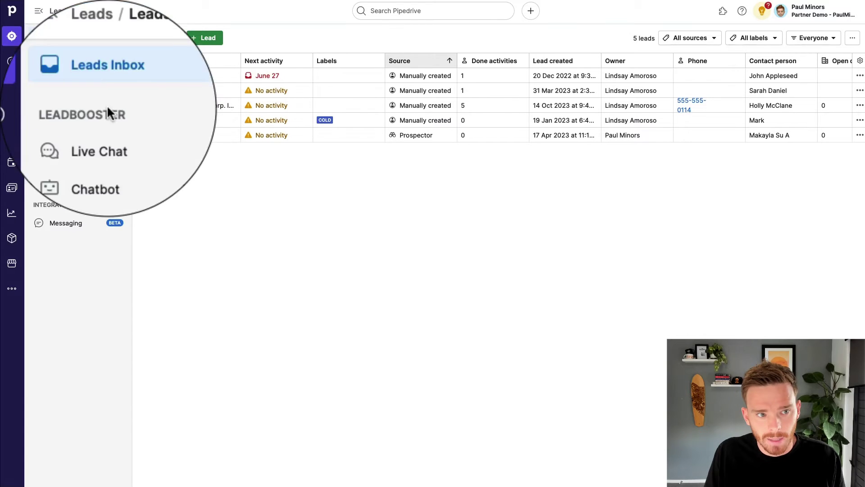
- Collapse and re-expand the Leads sidebar, then go to LeadBooster Web Forms
left_click(40, 15)
left_click(39, 13)
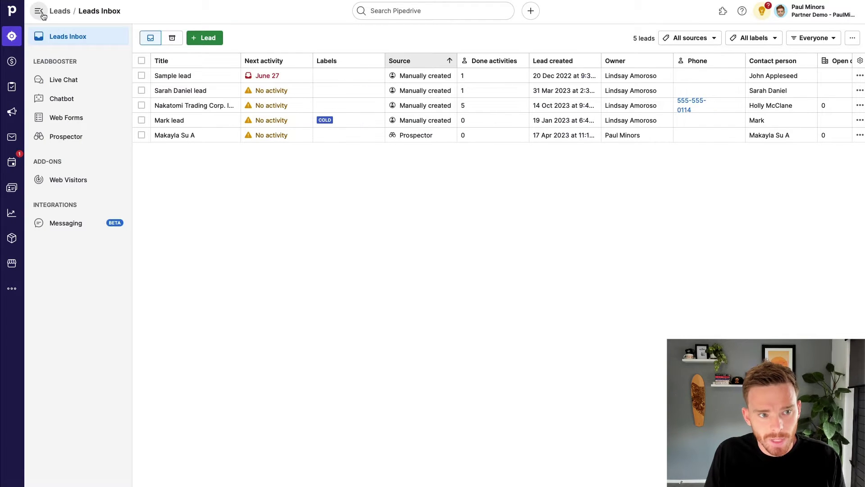
left_click(85, 123)
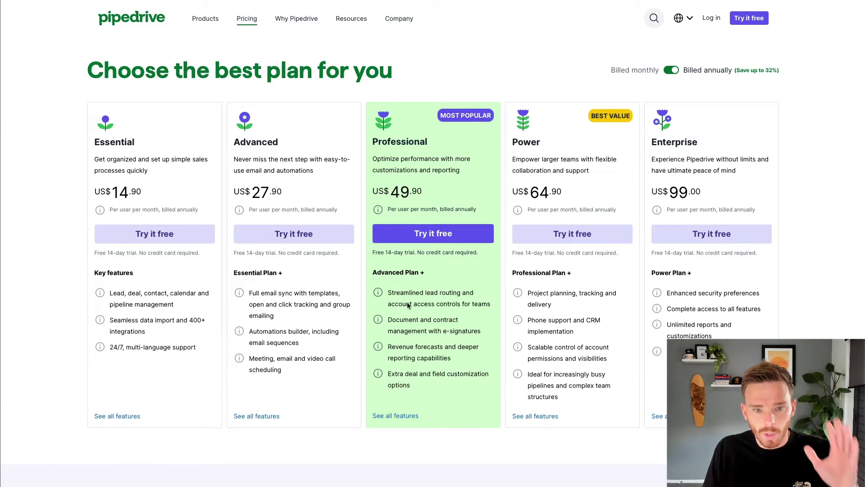
- Scroll to the LeadBooster add-on and highlight its $32.50 annual and $39 monthly prices
scroll(413, 306, "down", 15)
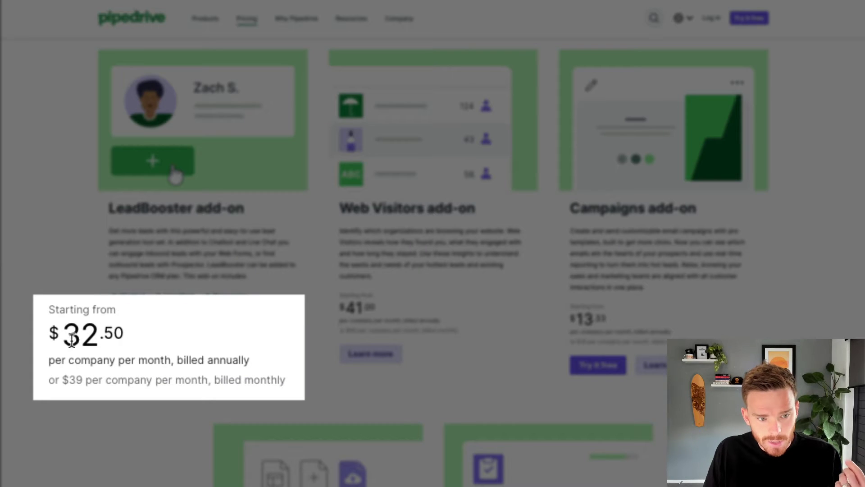
mouse_move(116, 341)
left_mouse_down()
mouse_move(147, 341)
mouse_move(130, 337)
left_mouse_up()
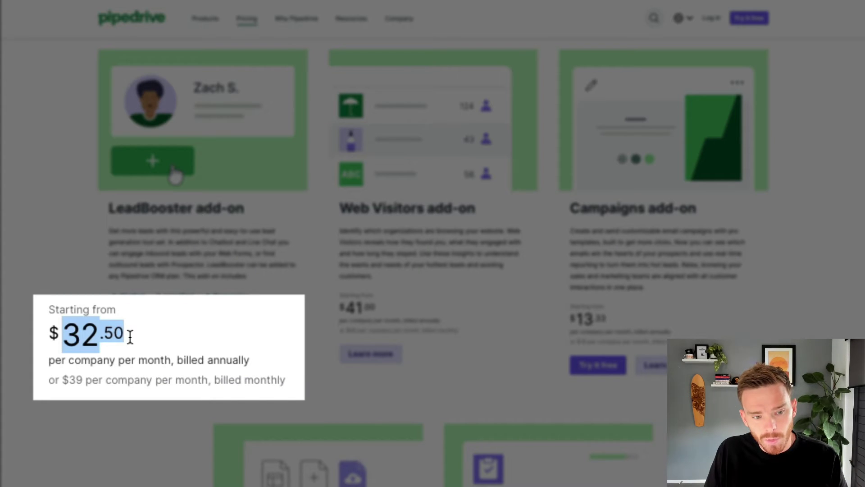
double_click(77, 380)
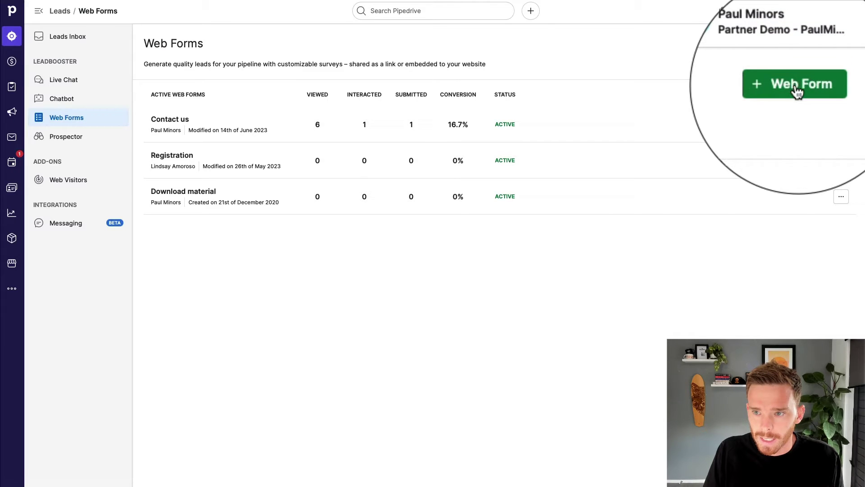
- Start a new web form with the + Web Form button
left_click(796, 90)
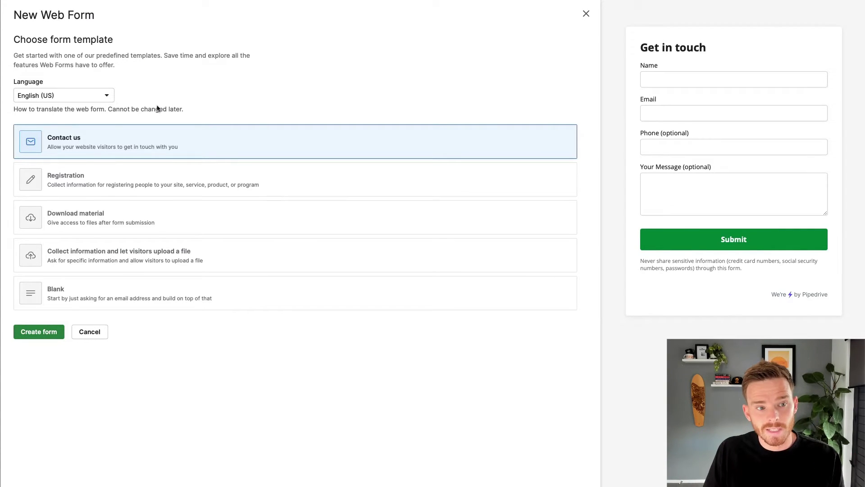
- Keep English (US), compare the templates, and create the form from Contact us
left_click(100, 99)
left_click(99, 98)
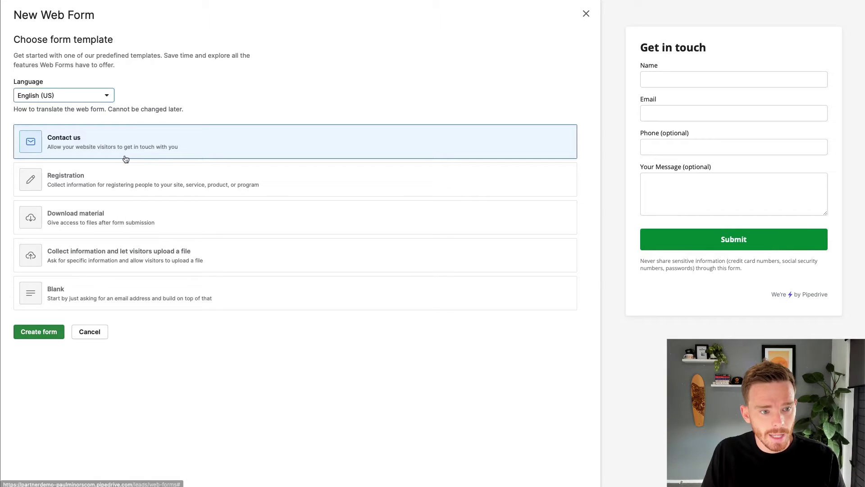
left_click(114, 183)
left_click(114, 221)
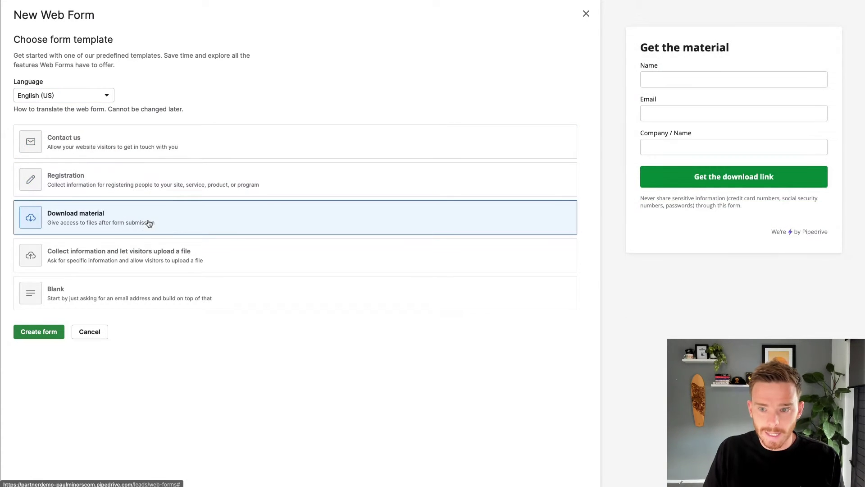
left_click(175, 249)
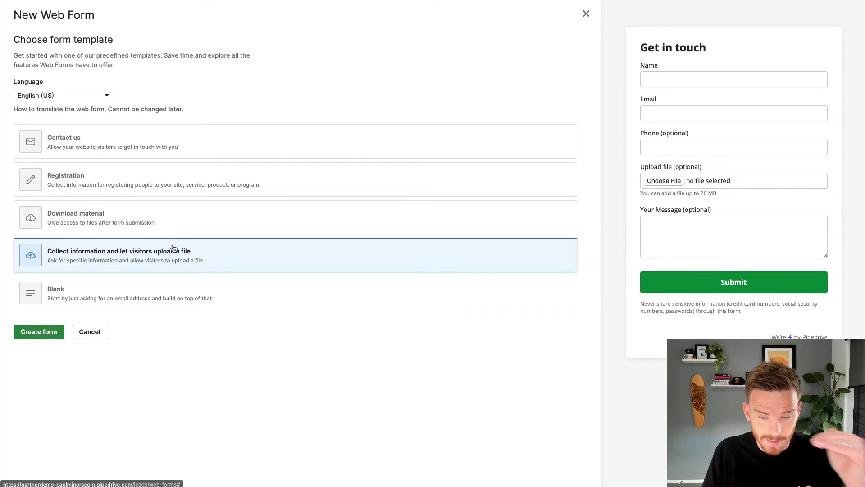
left_click(143, 154)
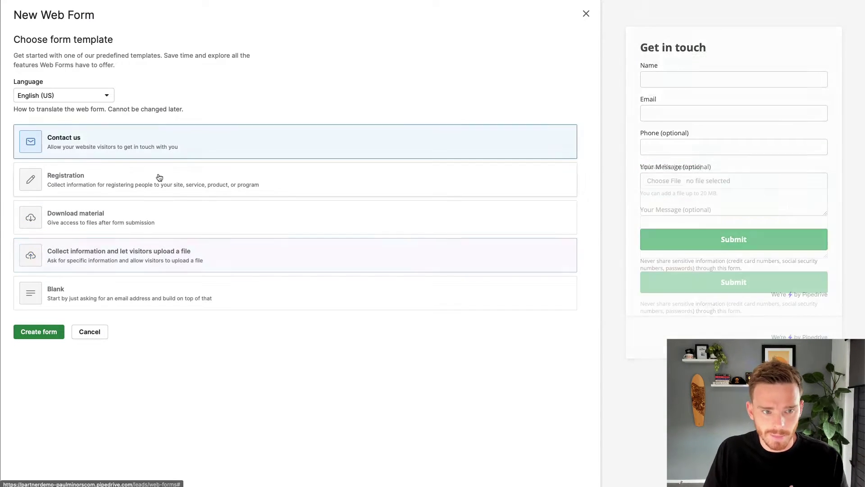
left_click(154, 298)
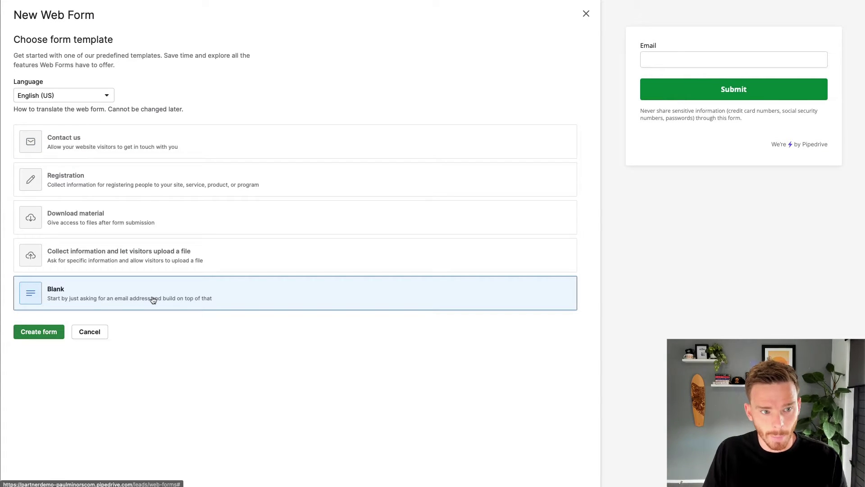
left_click(154, 151)
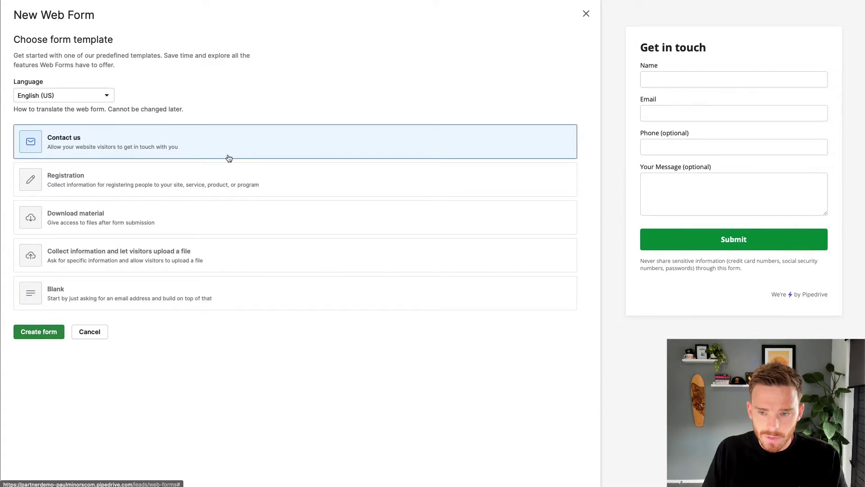
left_click(50, 336)
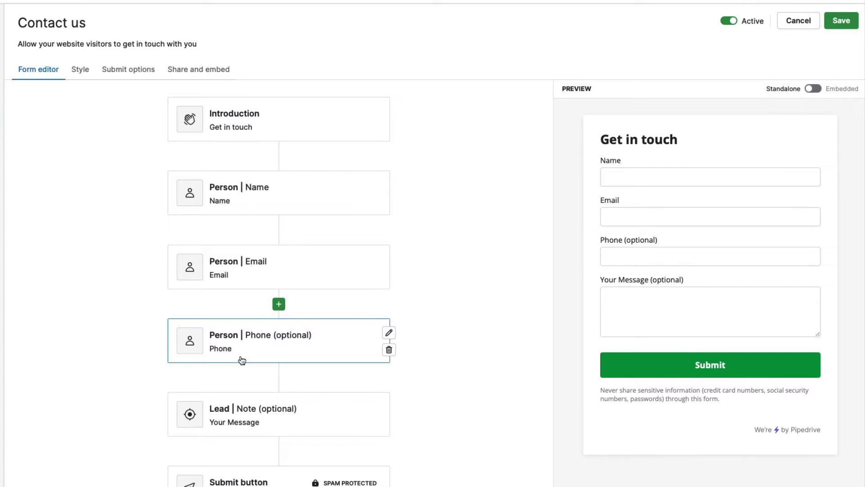
left_click(270, 205)
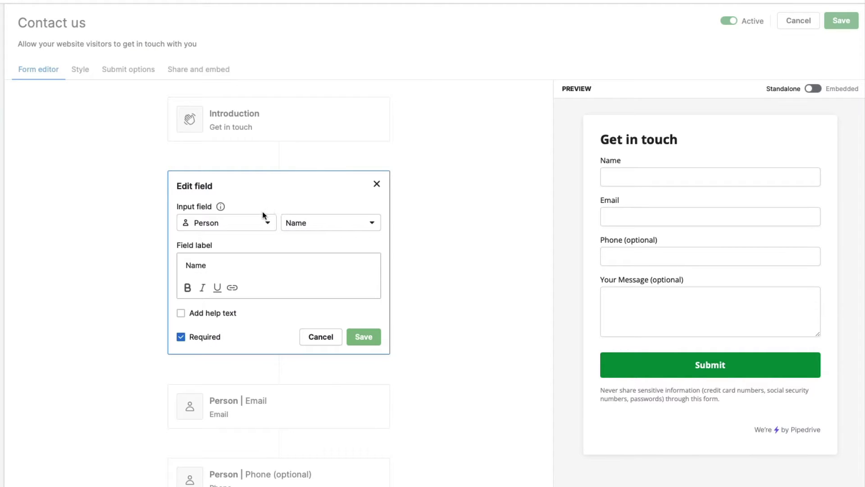
left_click(243, 225)
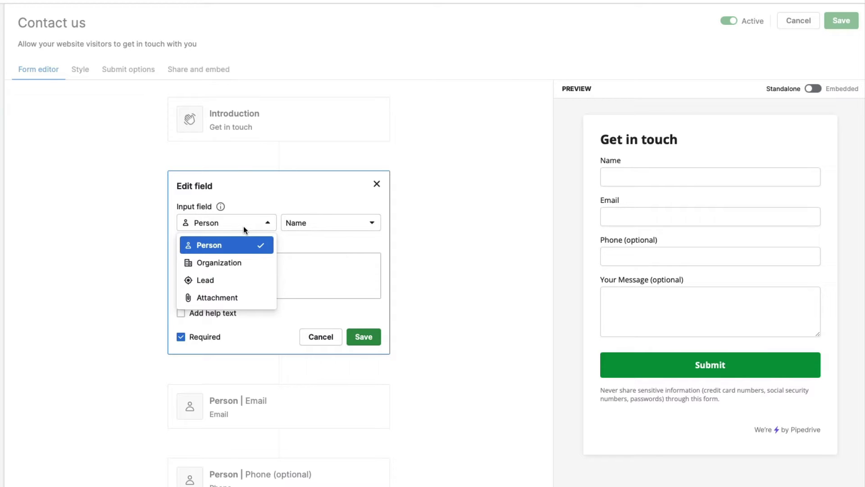
left_click(315, 224)
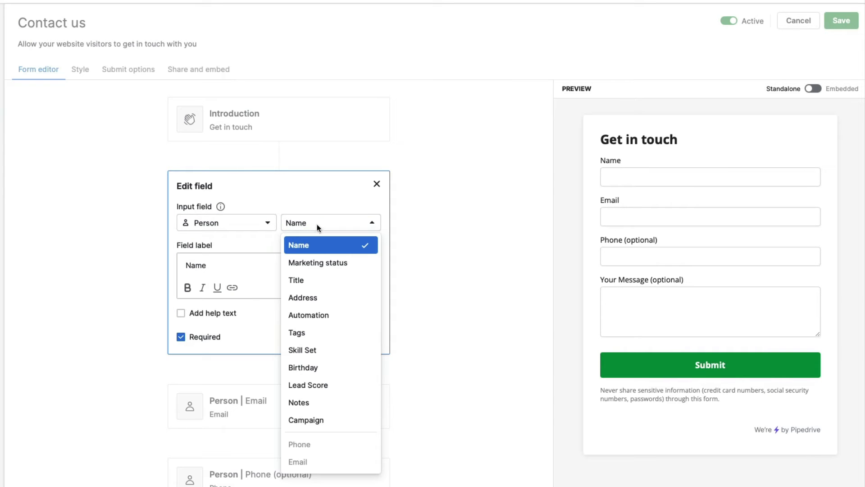
left_click(325, 245)
left_click(246, 227)
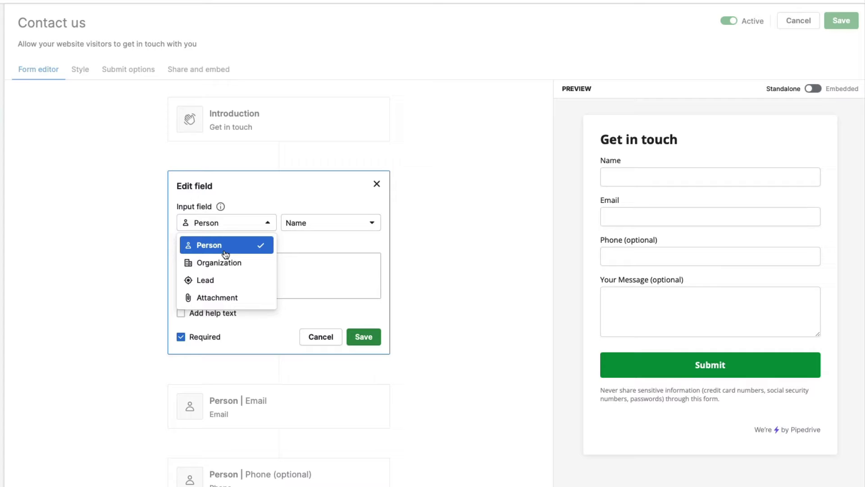
left_click(311, 337)
left_click(323, 282)
left_click(317, 300)
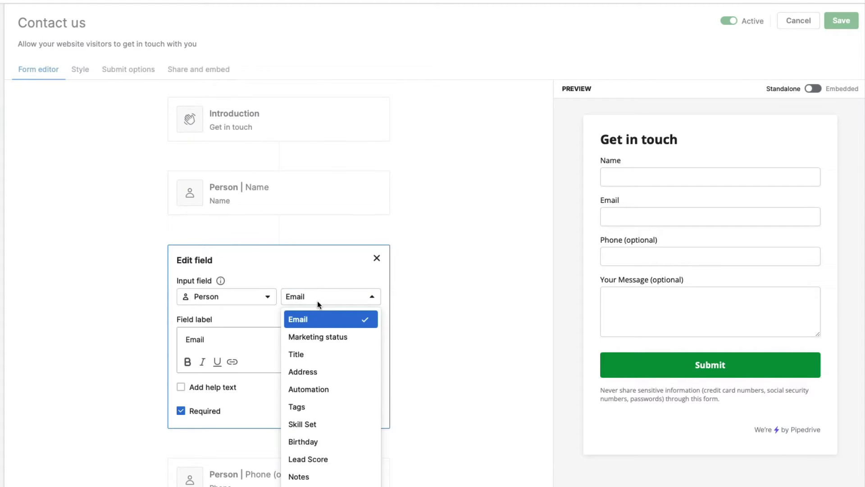
left_click(266, 300)
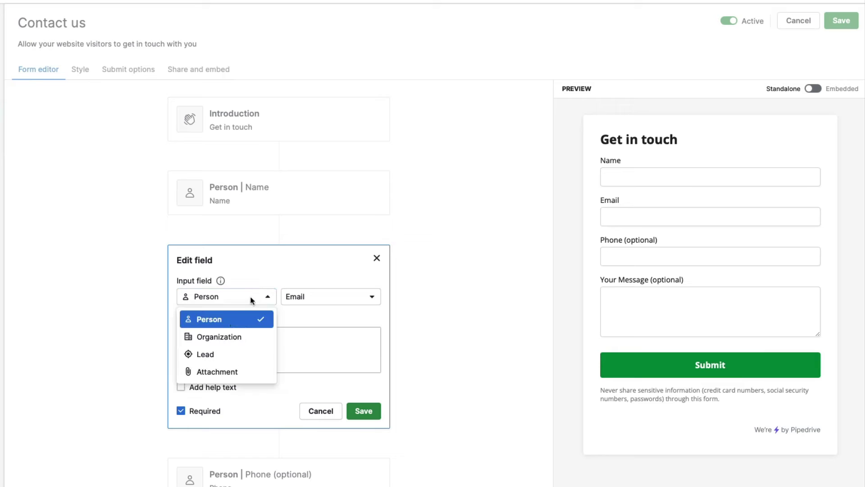
left_click(302, 265)
left_click(356, 411)
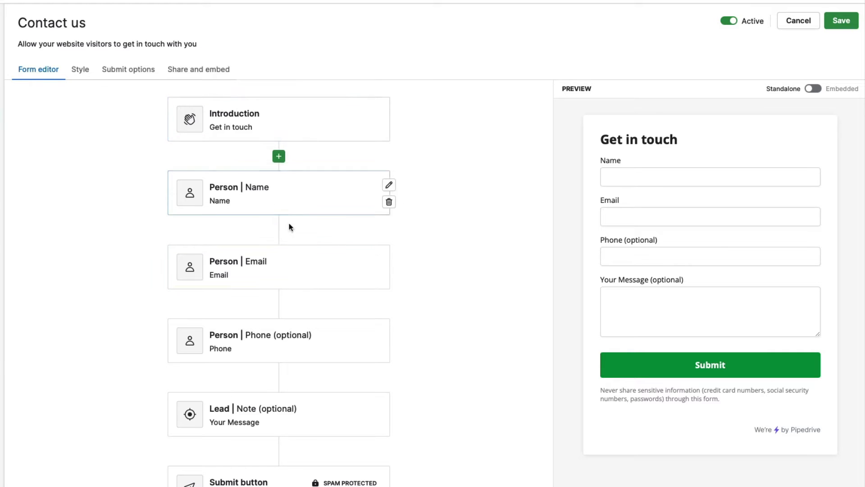
- Retitle the introduction 'Contact Us' with the message 'We're looking forward to hearing from you.'
left_click(310, 131)
left_click_drag(231, 148, 155, 149)
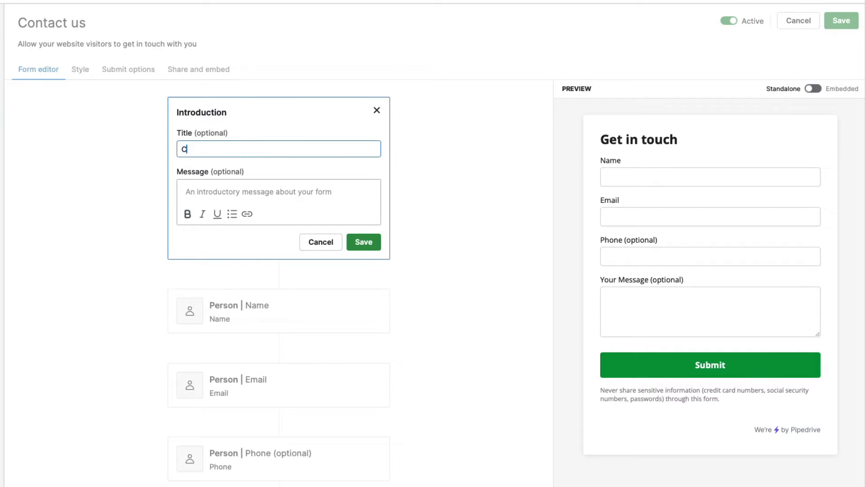
type("ontact Us")
left_click(208, 190)
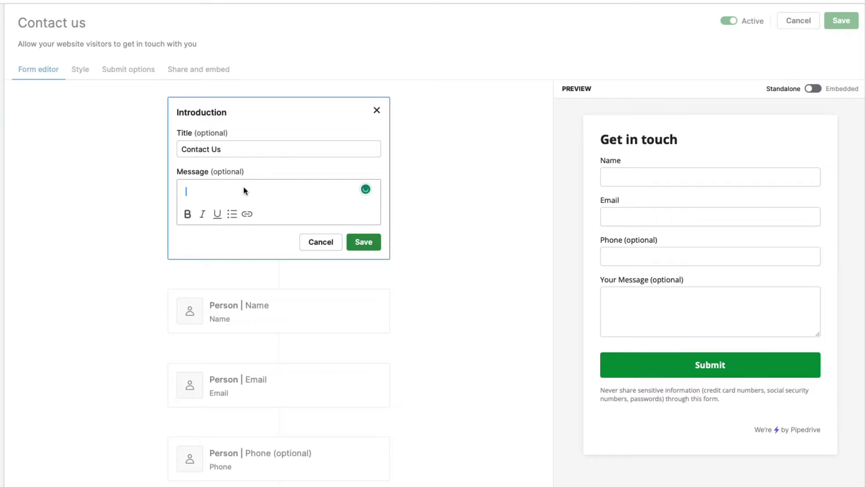
type("We're looking fo")
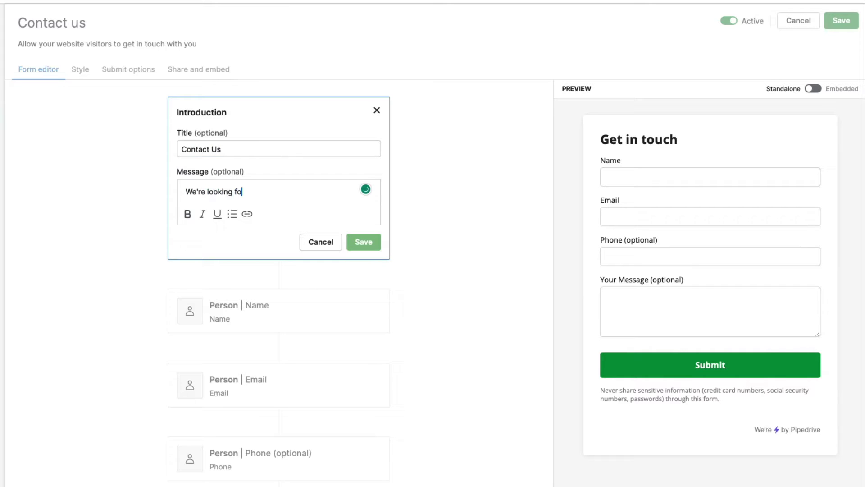
type("rward to hearing from yuou")
key("BackSpace")
key("BackSpace")
key("BackSpace")
type("ou.")
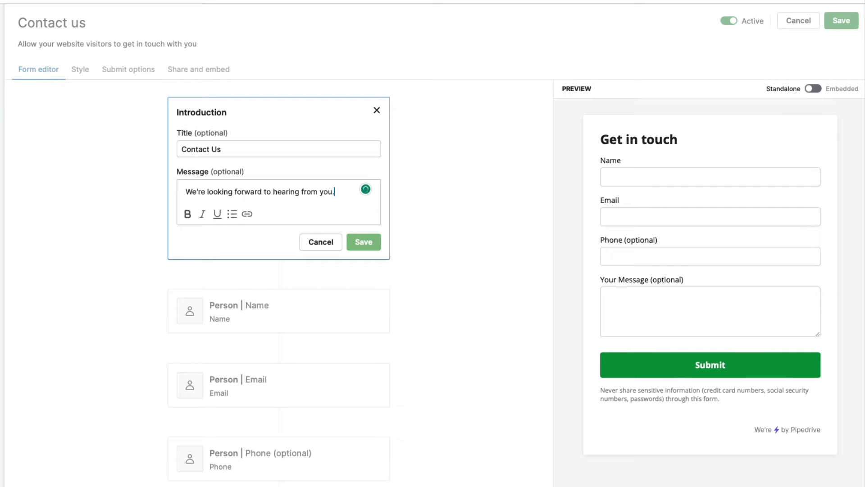
left_click(368, 243)
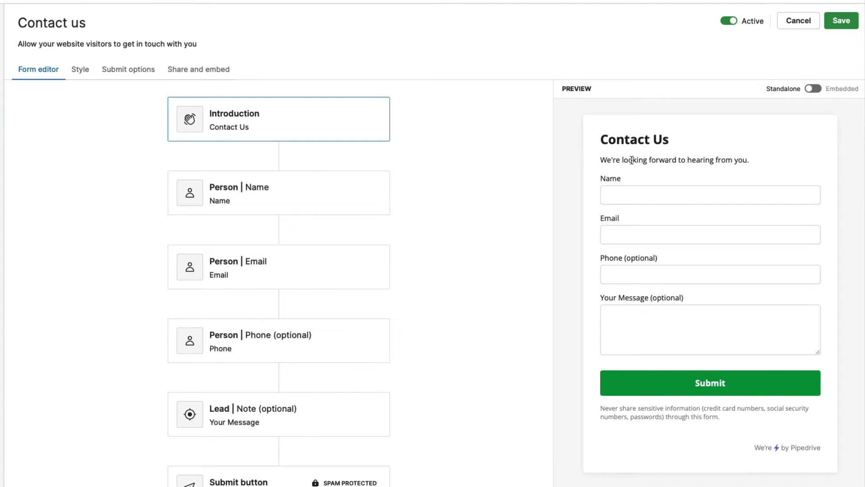
- Review the Name field's help text and required options, keeping it required without help text
left_click(297, 202)
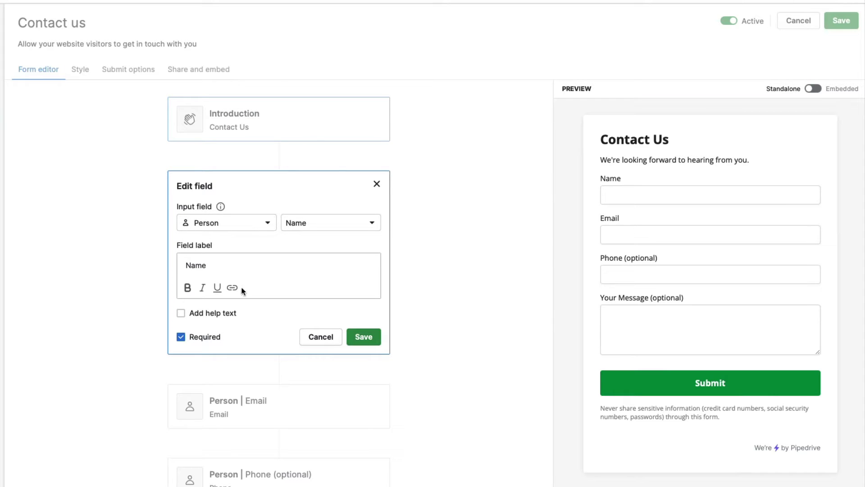
left_click(205, 315)
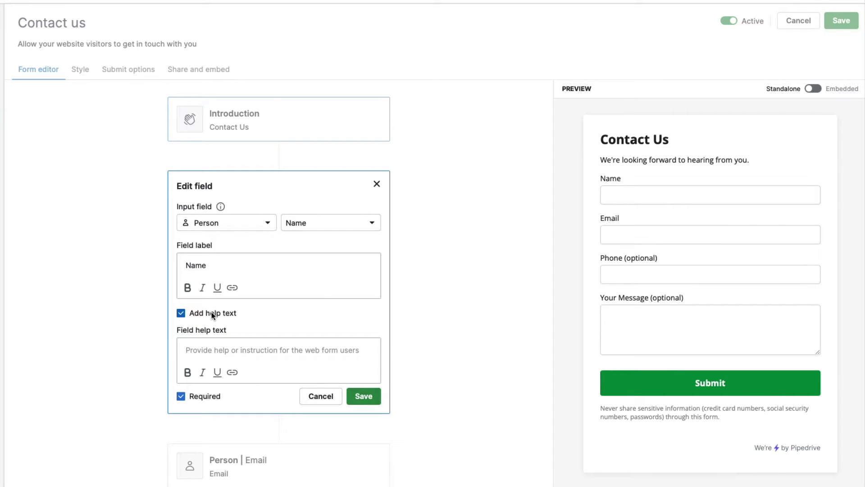
left_click(212, 312)
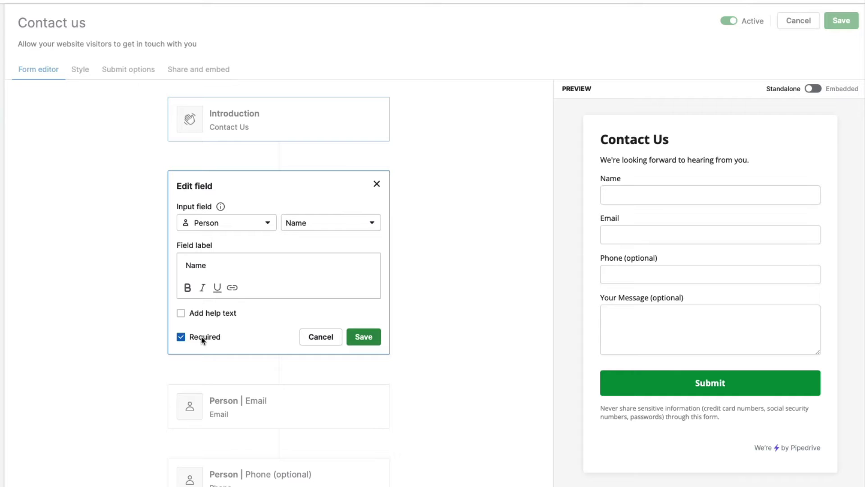
left_click(202, 339)
left_click(202, 339)
left_click(371, 346)
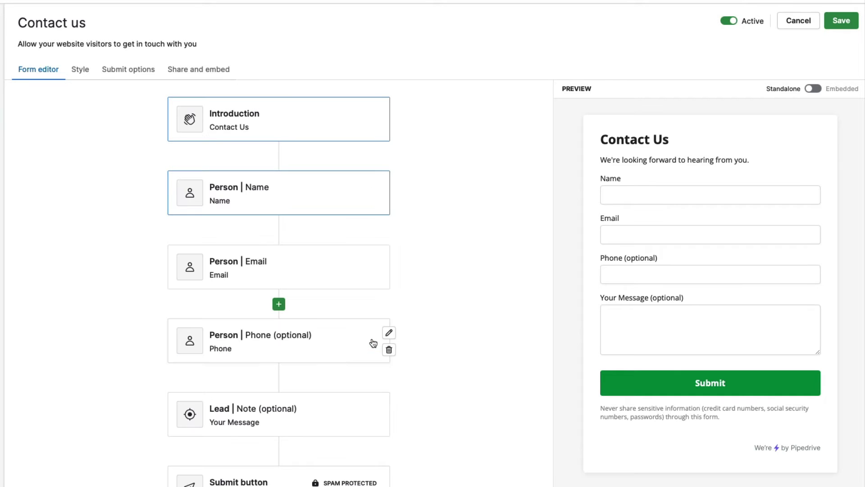
- Give the Email field the help text 'Please use your work email', leaving Phone unchanged
left_click(341, 282)
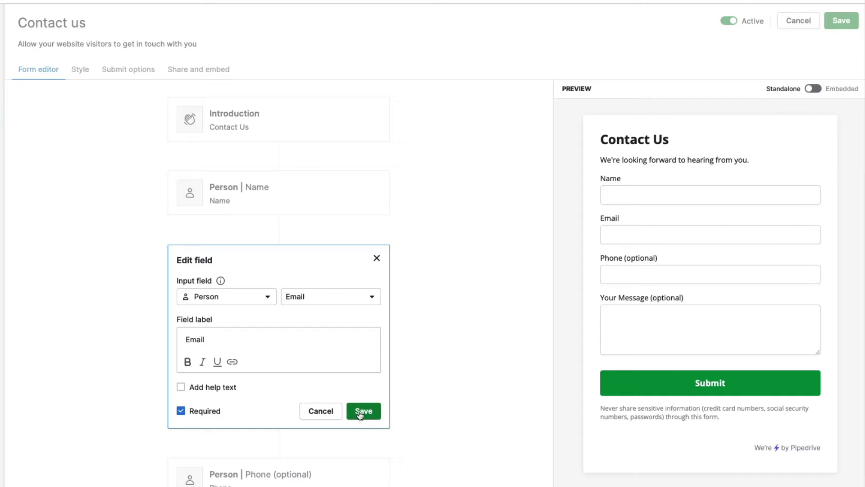
left_click(227, 388)
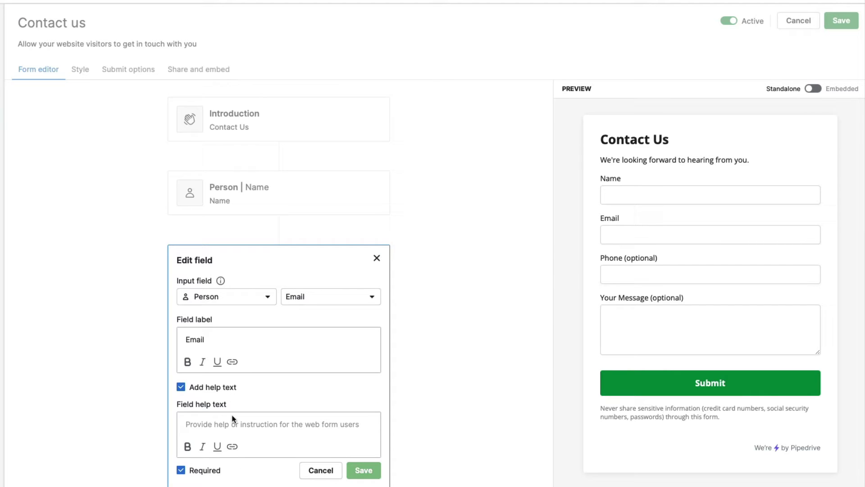
left_click(233, 426)
type("Pleas")
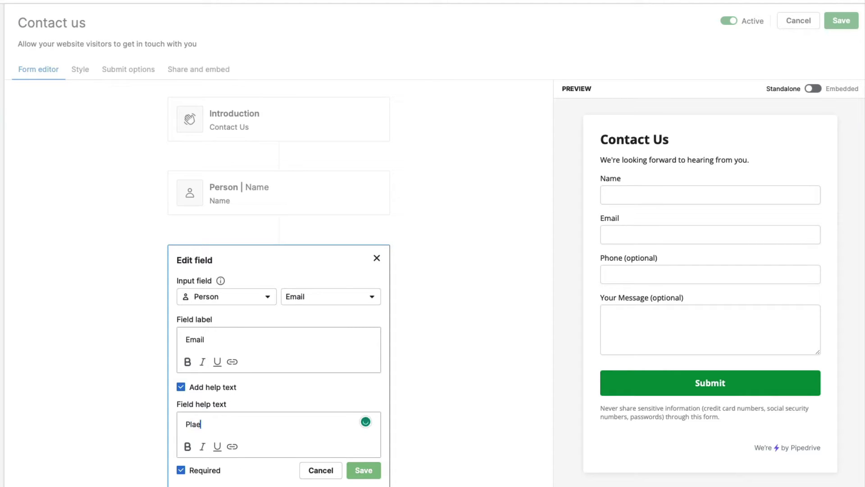
type("e use your work email.")
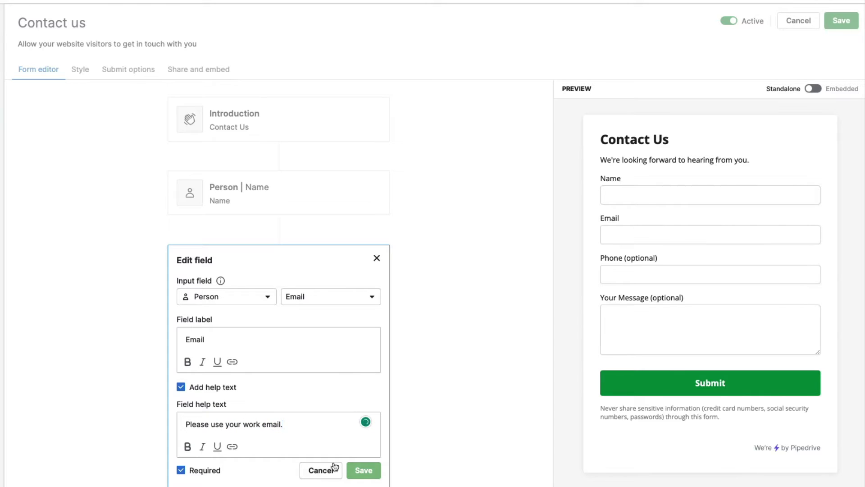
left_click(362, 470)
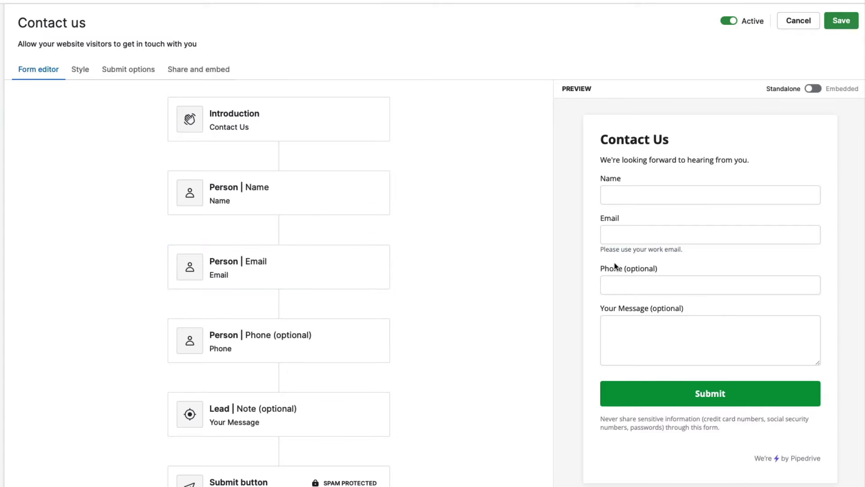
left_click(342, 342)
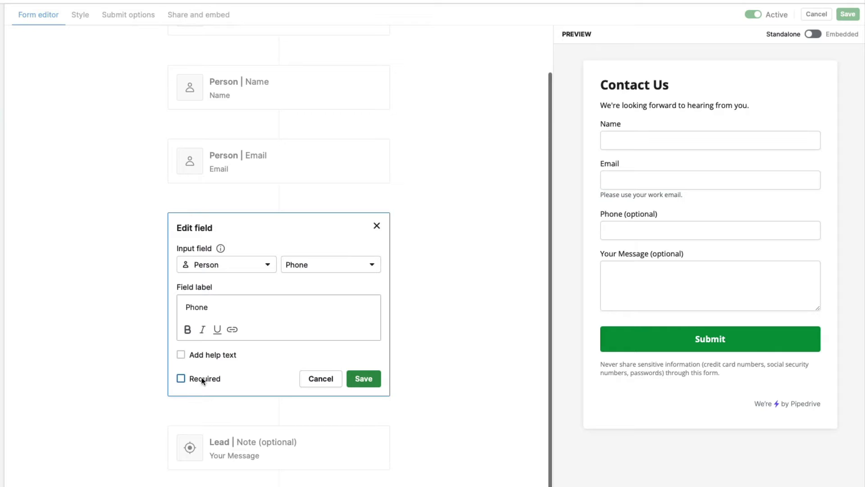
left_click(321, 378)
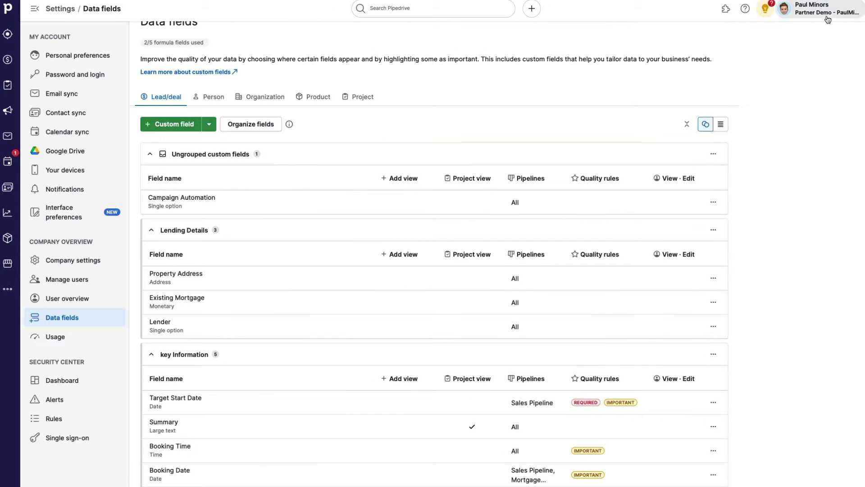
left_click(828, 20)
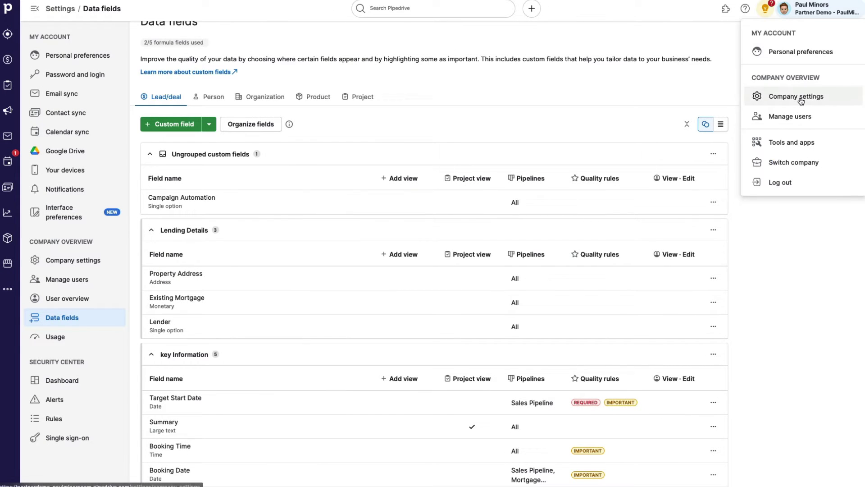
left_click(656, 85)
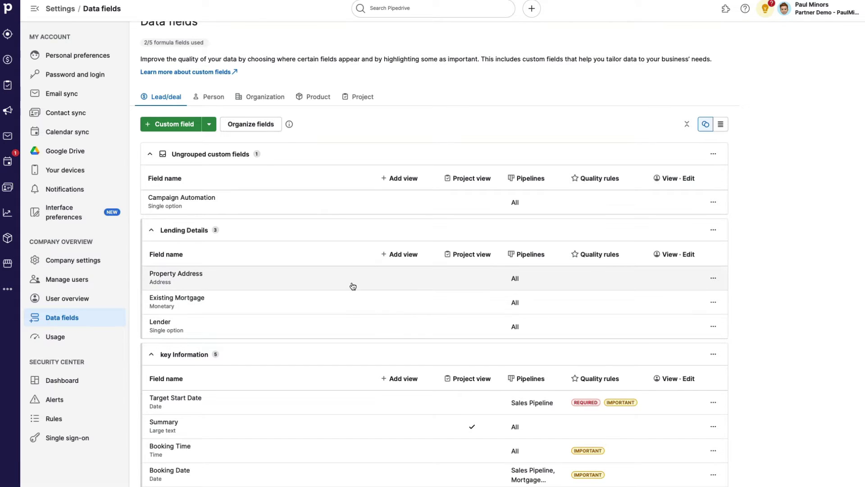
left_click(211, 98)
left_click(270, 100)
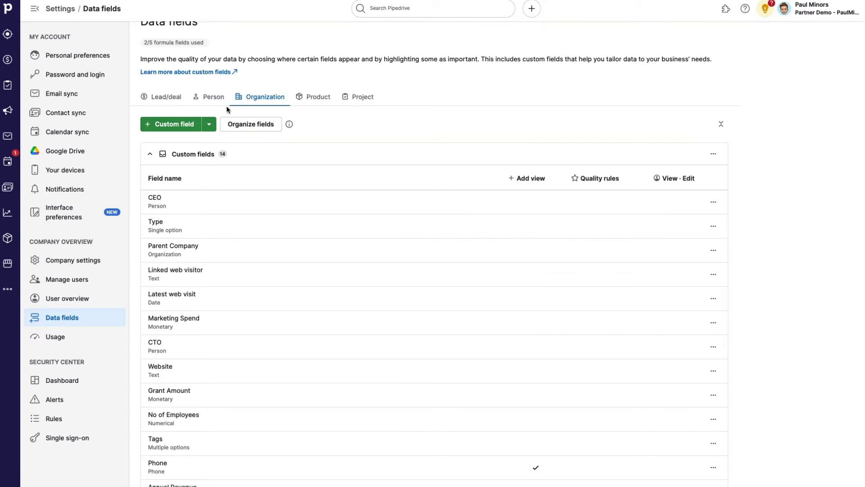
left_click(174, 103)
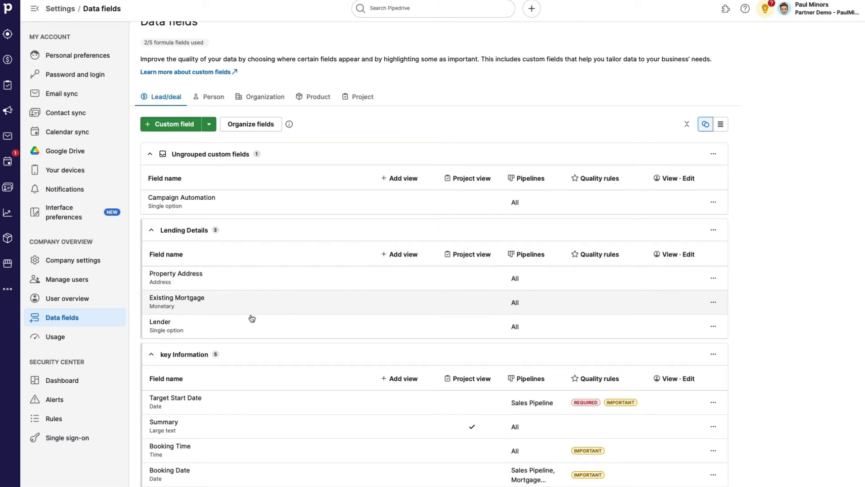
scroll(262, 341, "down", 1)
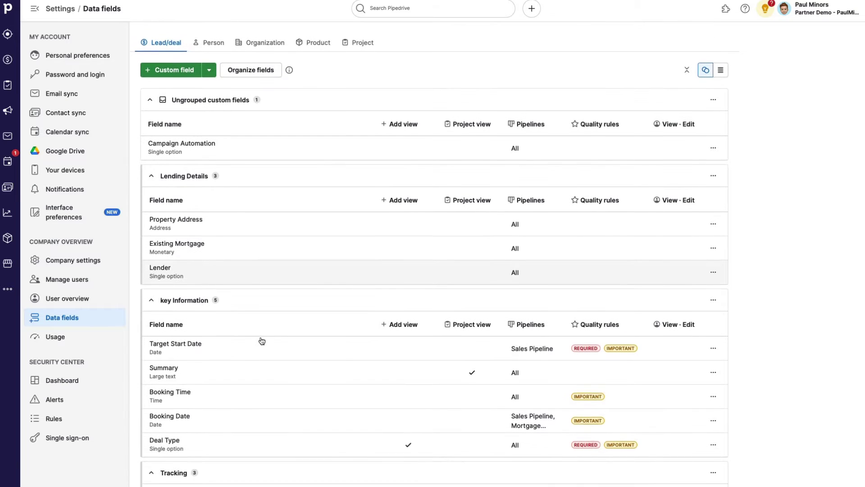
left_click(218, 227)
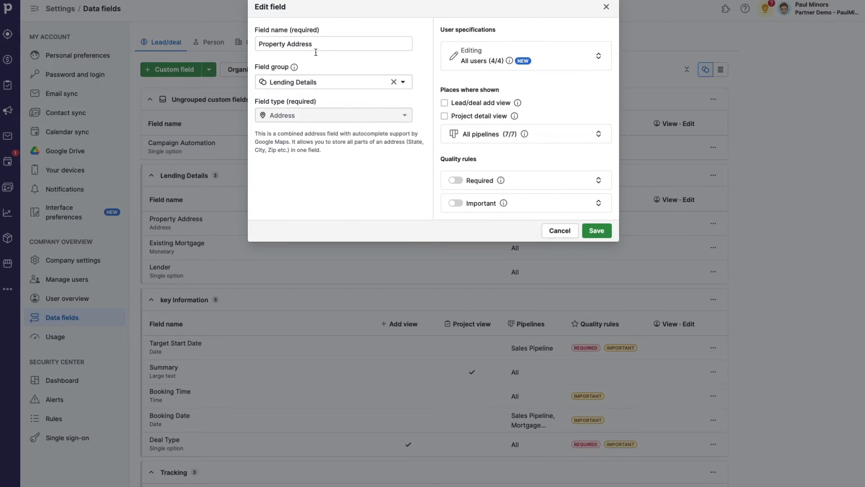
left_click(553, 231)
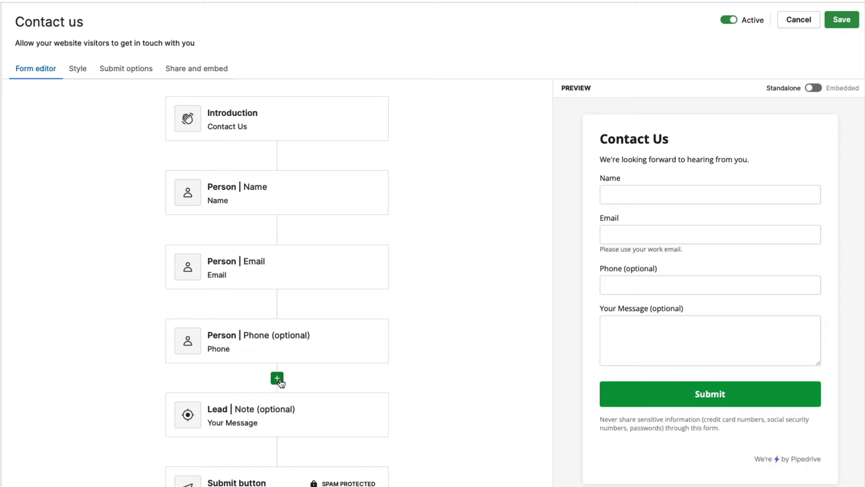
- Insert a required Lead > Property Address input field after Phone
left_click(277, 379)
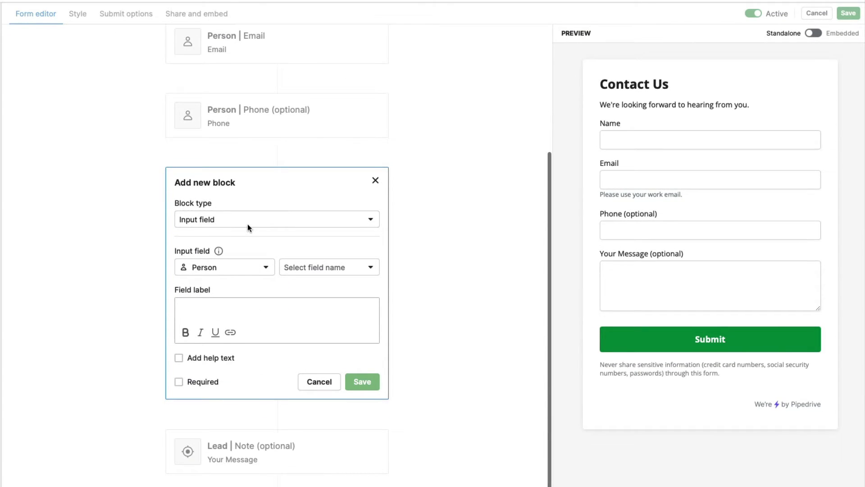
left_click(229, 267)
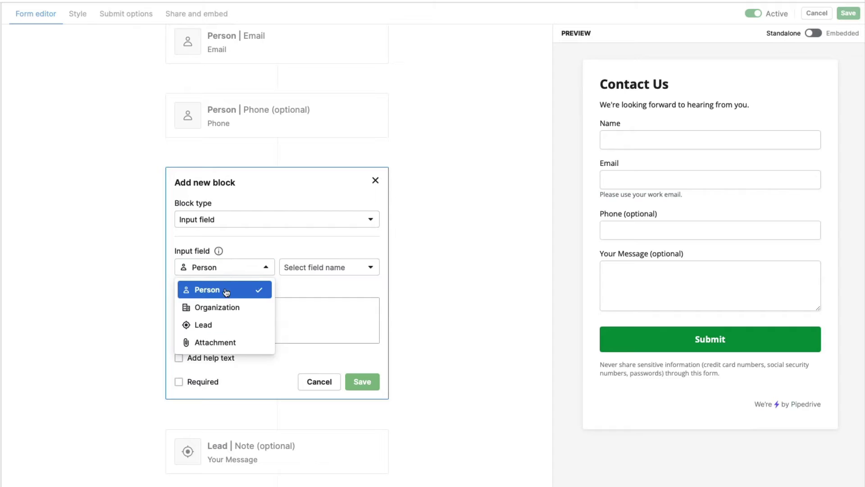
left_click(225, 325)
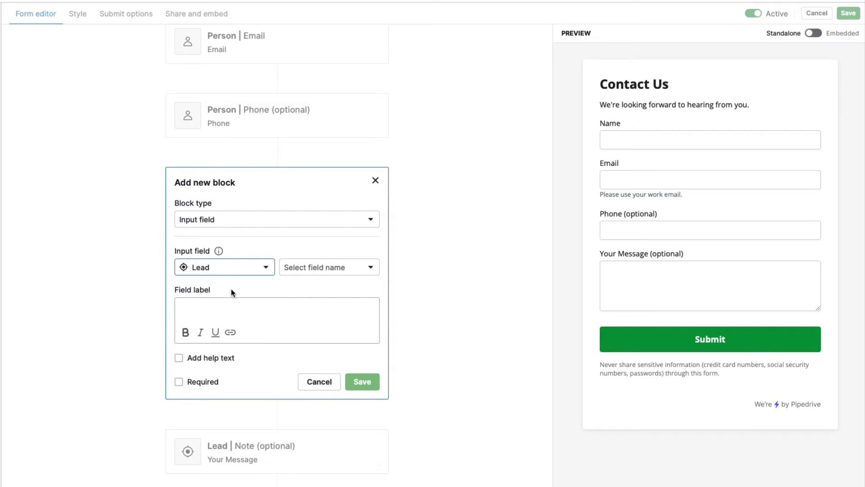
left_click(230, 272)
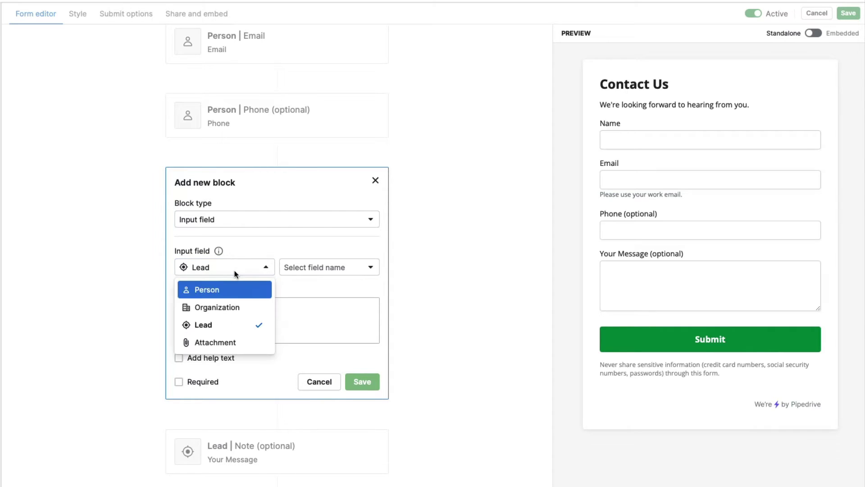
left_click(234, 274)
left_click(327, 272)
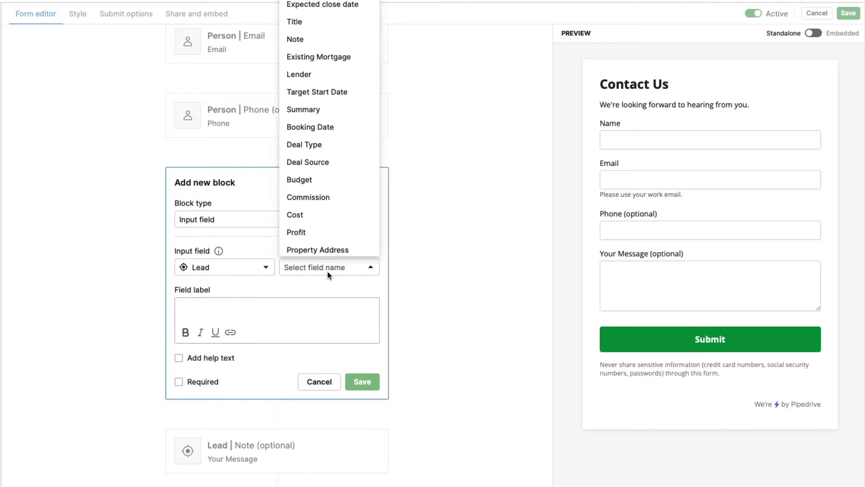
scroll(315, 95, "down", 1)
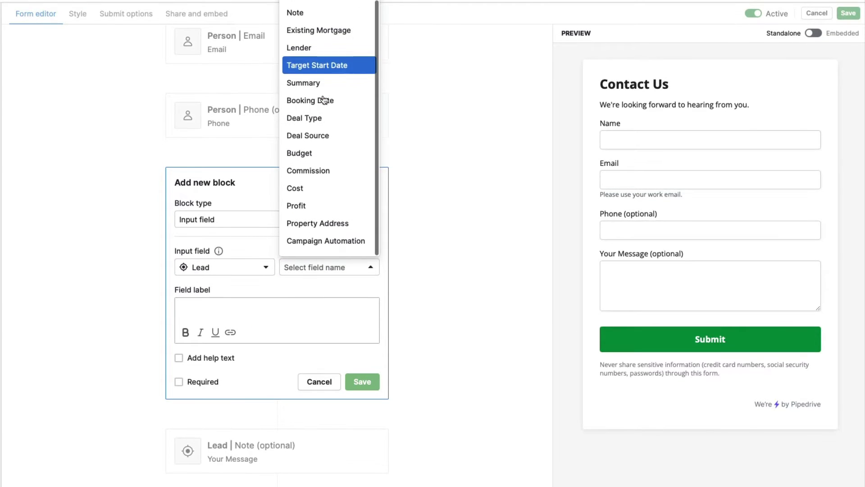
left_click(336, 229)
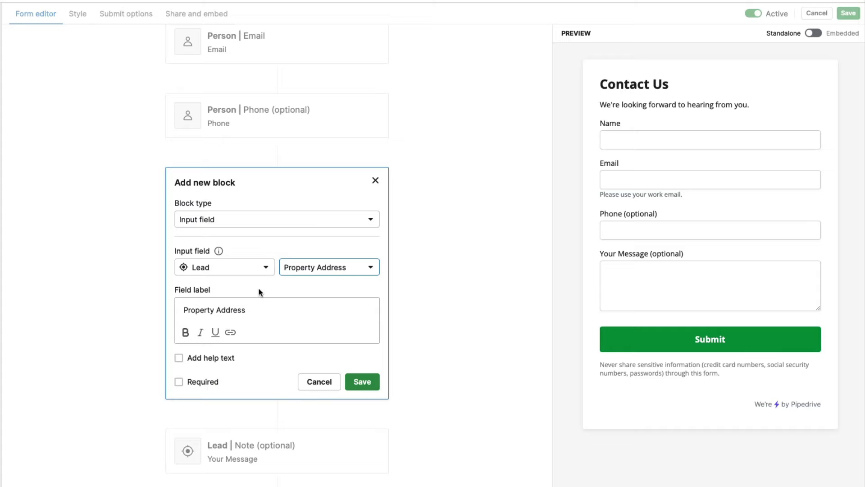
left_click(197, 383)
left_click(360, 381)
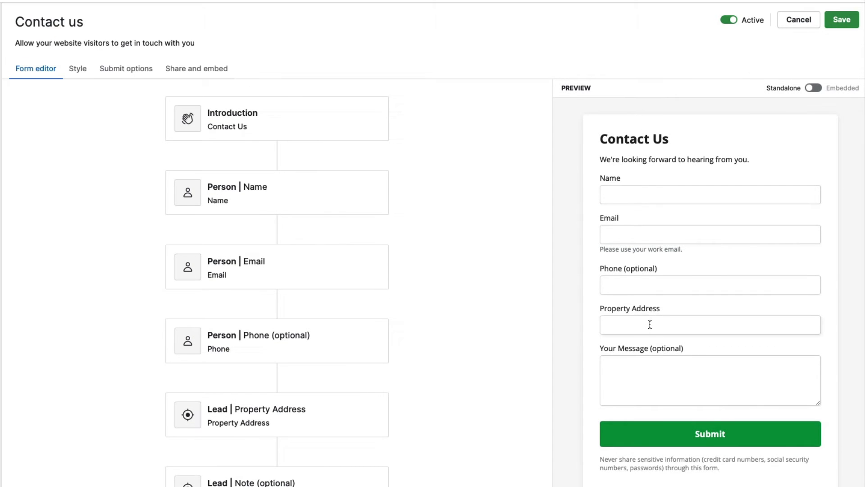
scroll(374, 382, "down", 2)
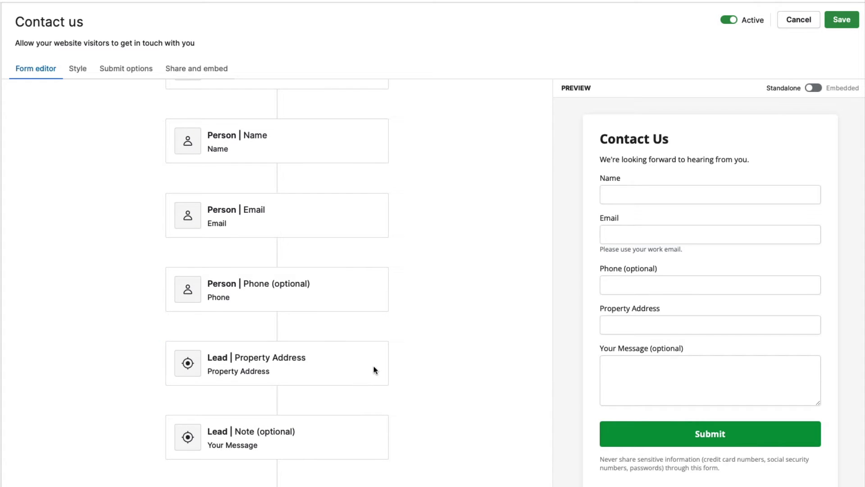
- Add an input field block after Property Address mapped to Lead > Deal Source
mouse_move(285, 398)
left_click(278, 400)
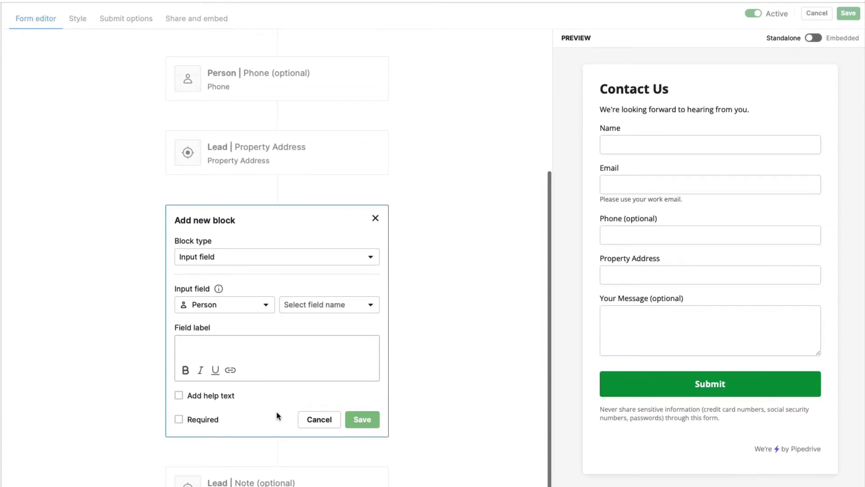
left_click(244, 246)
left_click(242, 268)
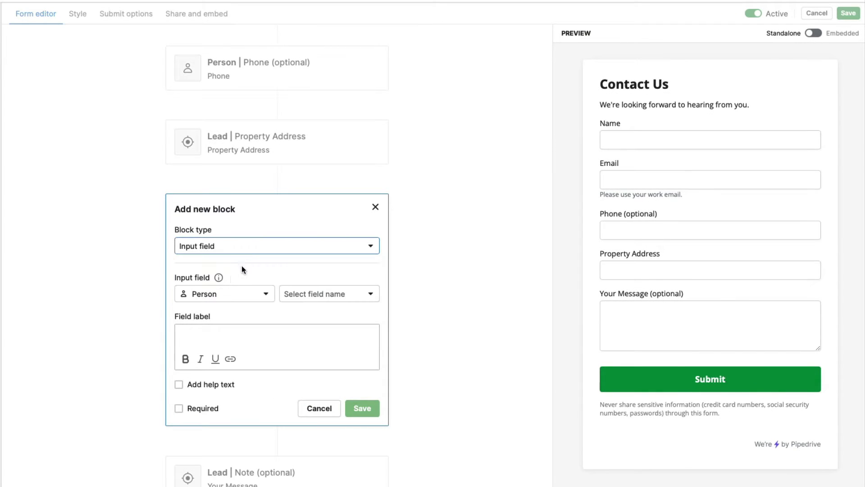
left_click(229, 298)
left_click(216, 350)
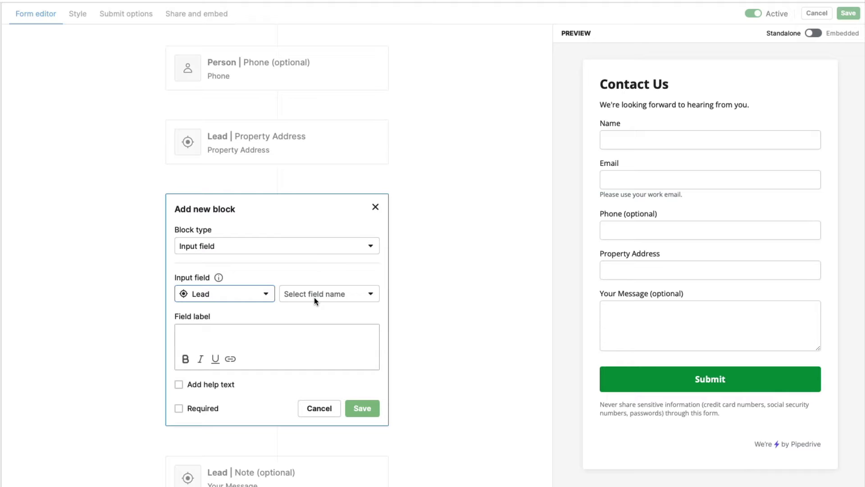
left_click(314, 296)
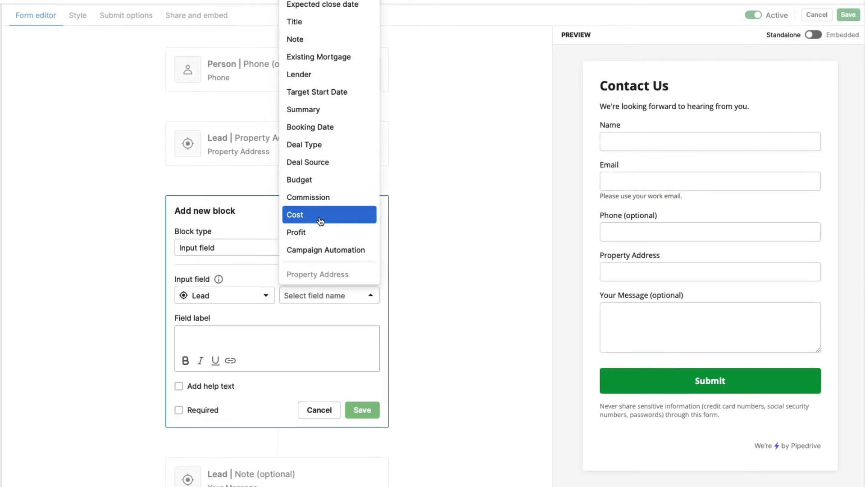
left_click(331, 162)
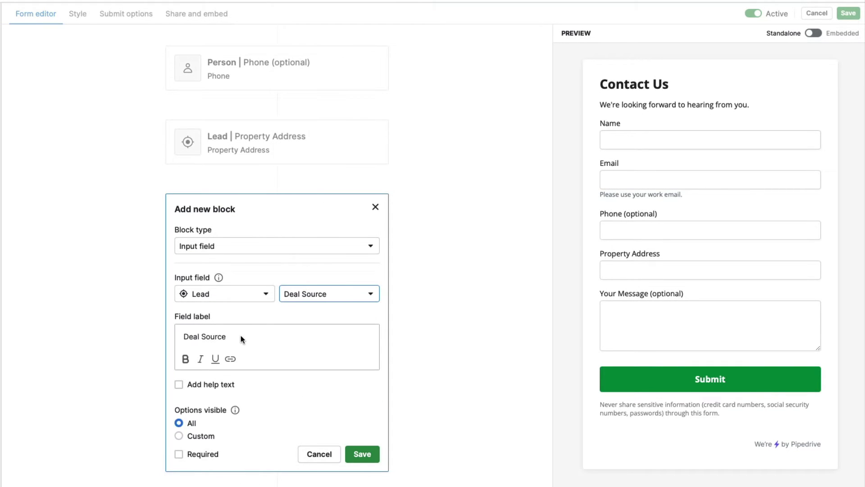
- Relabel the Deal Source block 'How did you hear about us'
left_click(211, 337)
left_click_drag(231, 337, 161, 334)
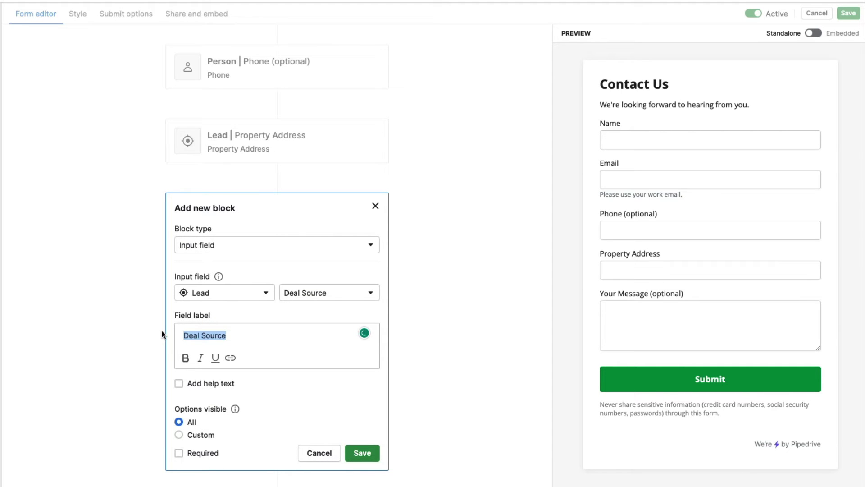
type("H")
key("BackSpace")
type("How")
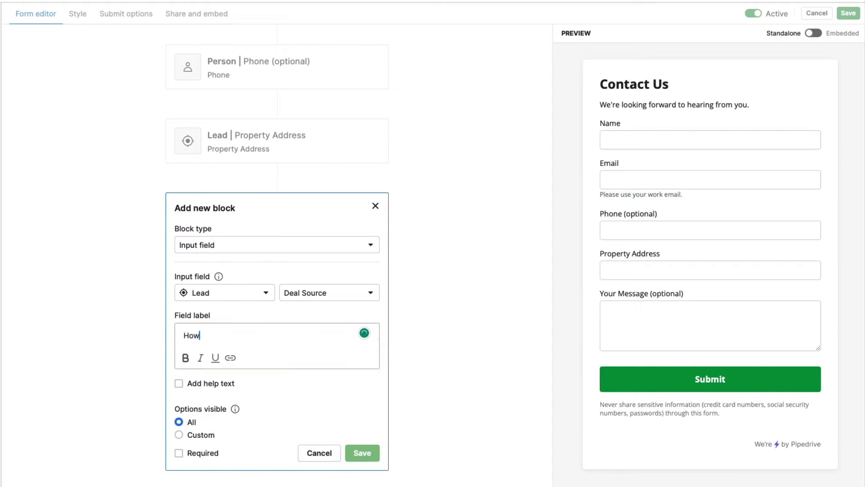
type(" did you hear about us?")
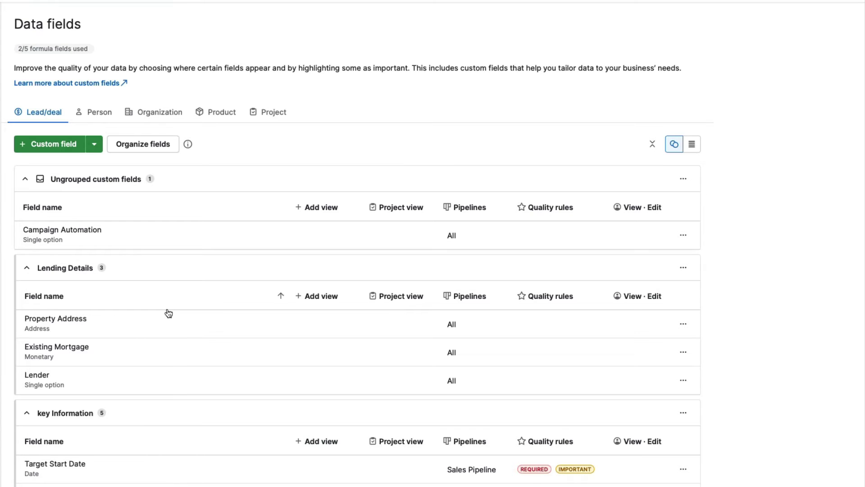
- Open the Deal Source field on the Data fields page to review its options
scroll(168, 313, "down", 9)
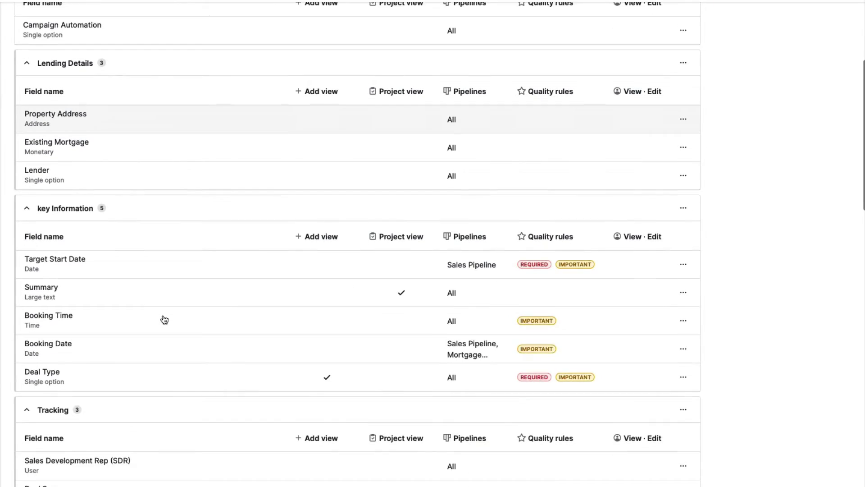
left_click(124, 313)
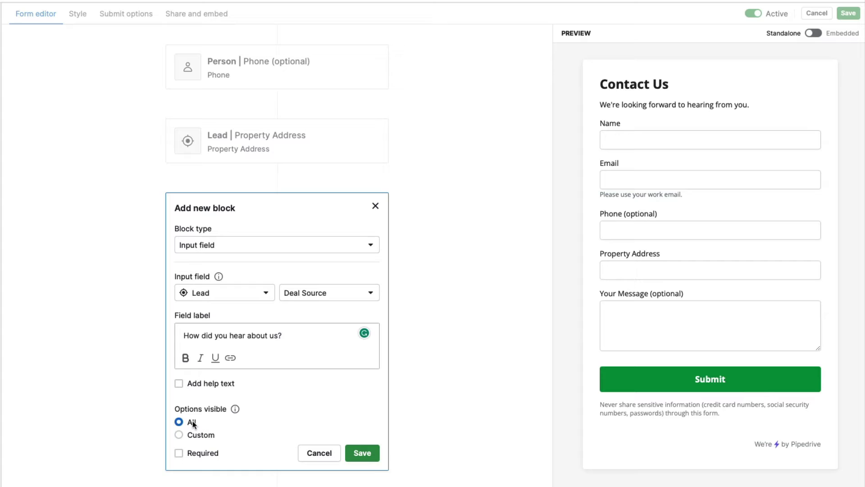
- Limit the question to custom options excluding Trade Show, make it required, save, and check the preview
left_click(179, 434)
scroll(238, 393, "down", 4)
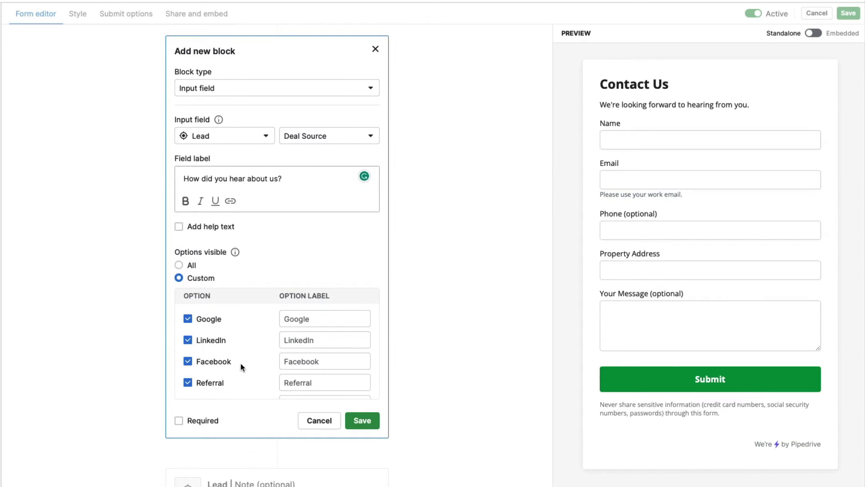
scroll(242, 363, "down", 1)
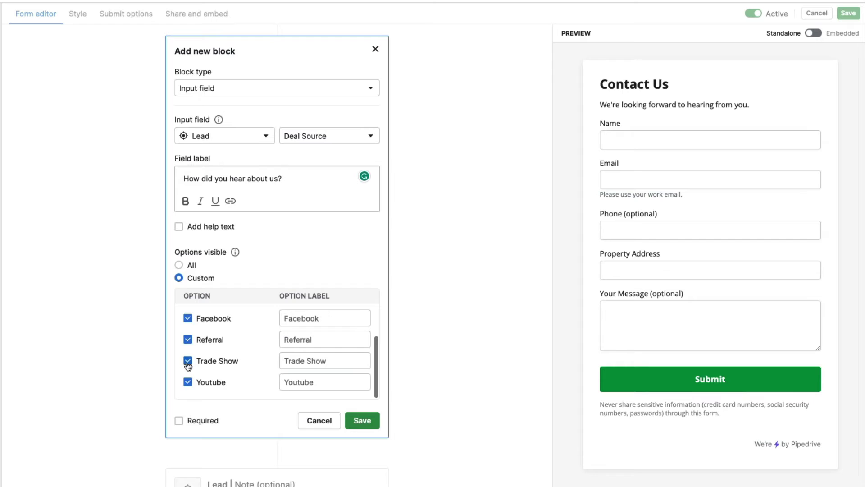
left_click(210, 362)
scroll(210, 359, "up", 1)
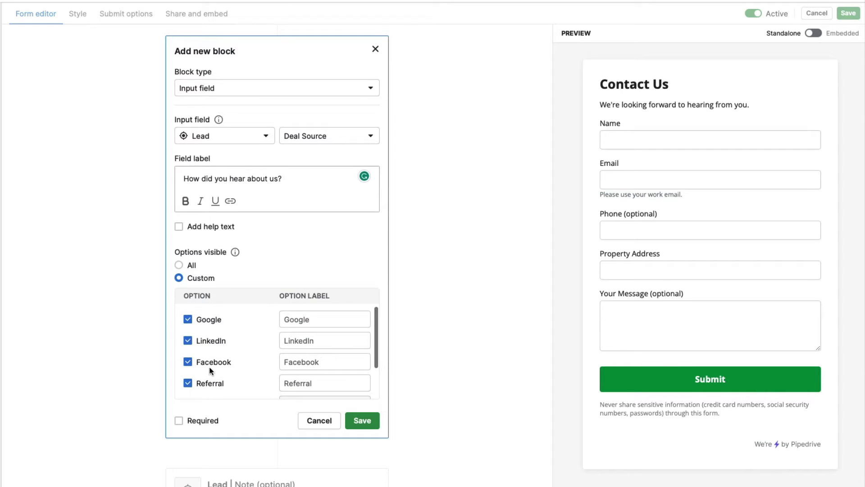
scroll(242, 362, "up", 1)
scroll(243, 367, "down", 2)
scroll(246, 373, "down", 1)
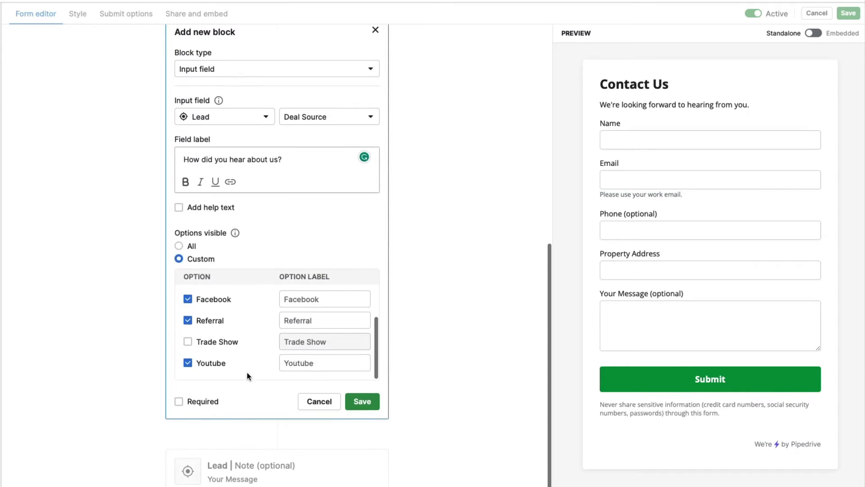
left_click(214, 400)
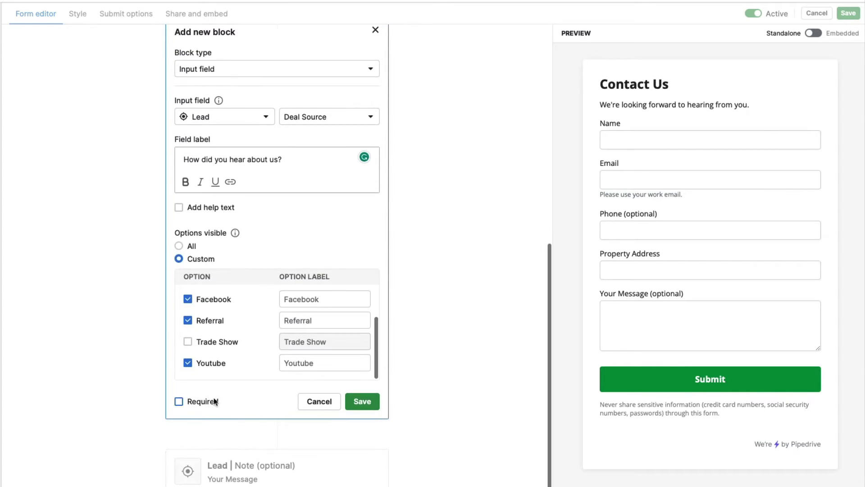
left_click(362, 401)
left_click(670, 311)
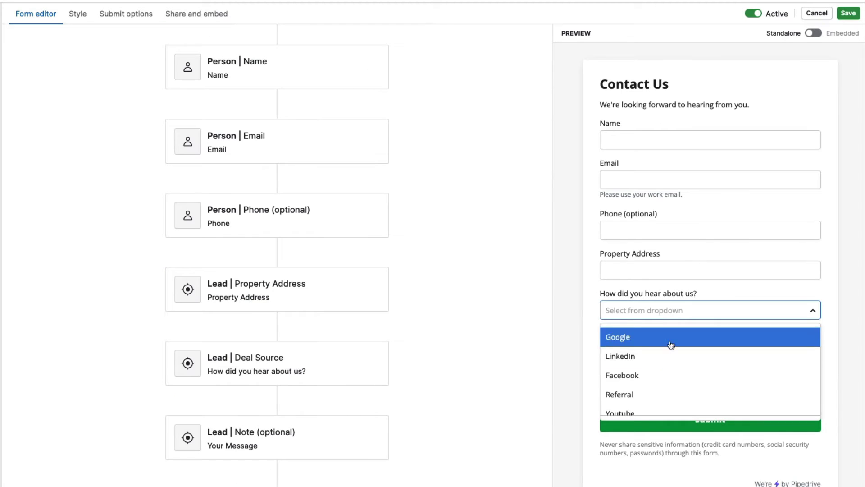
left_click(674, 318)
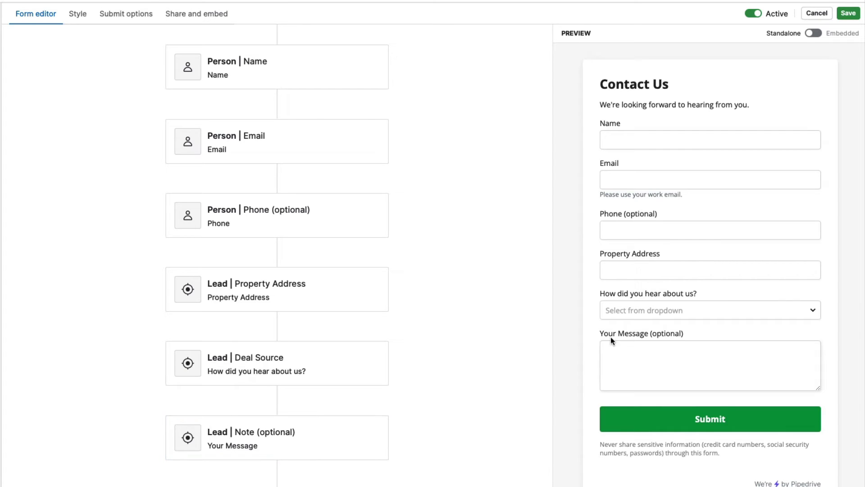
- Relabel the Lead Note field 'How can we help you?' and mark it required
left_click(271, 440)
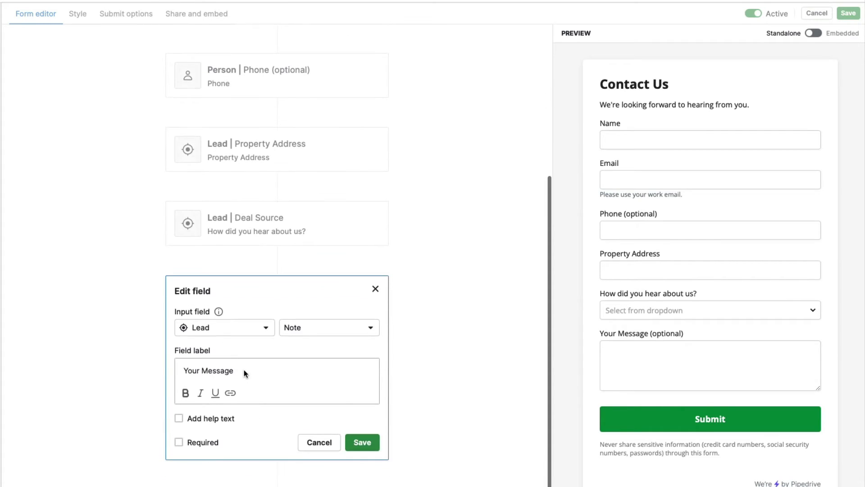
triple_click(222, 369)
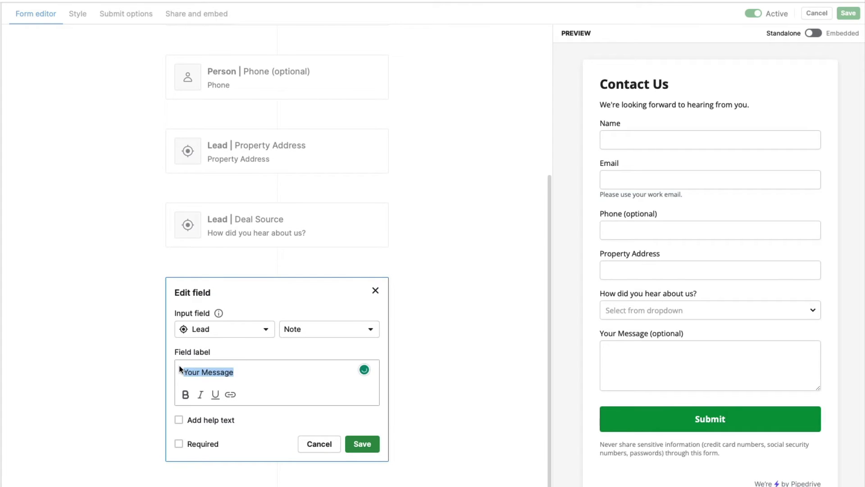
type("How can we help you?")
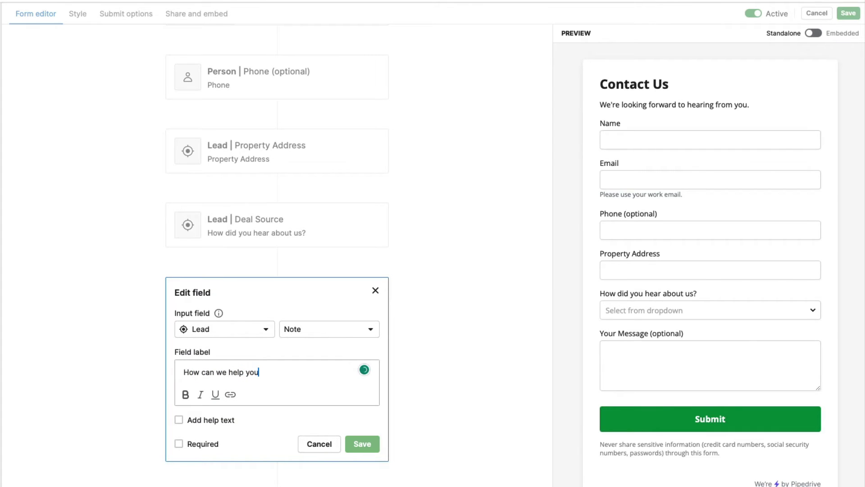
left_click(178, 443)
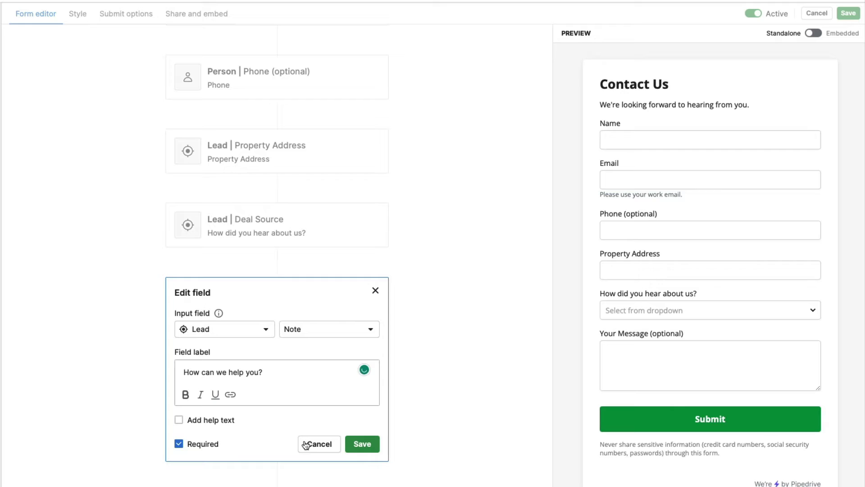
left_click(360, 443)
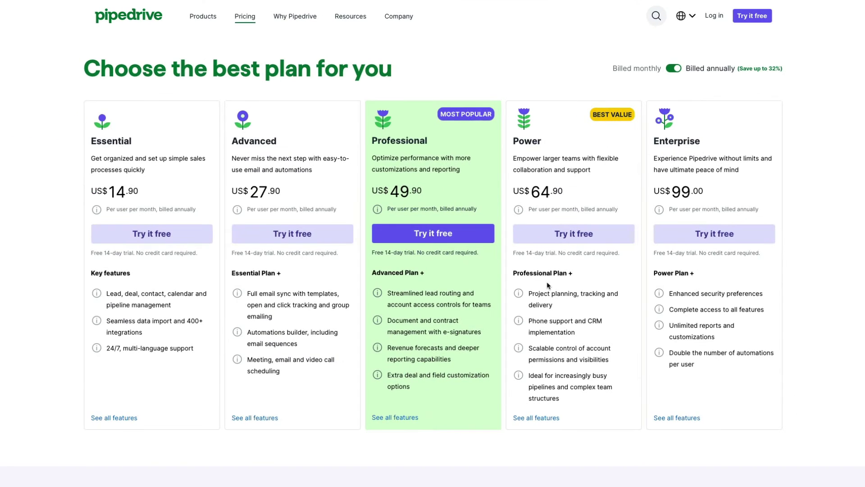
scroll(540, 297, "down", 10)
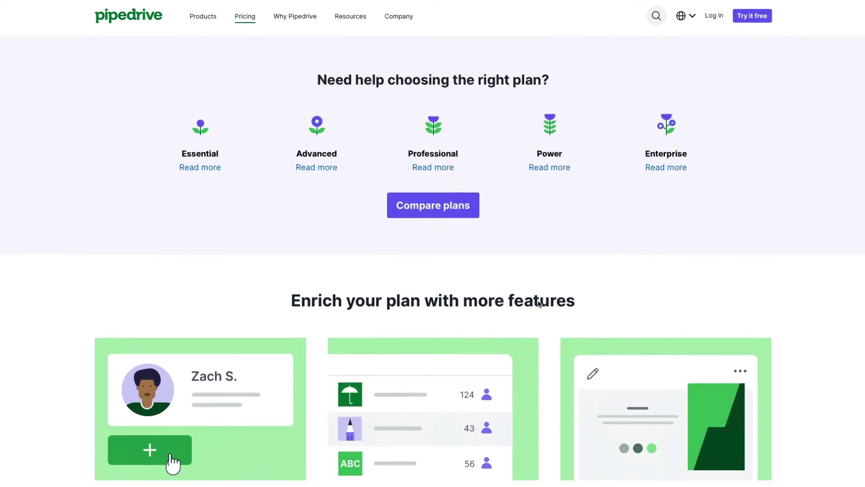
scroll(539, 305, "down", 6)
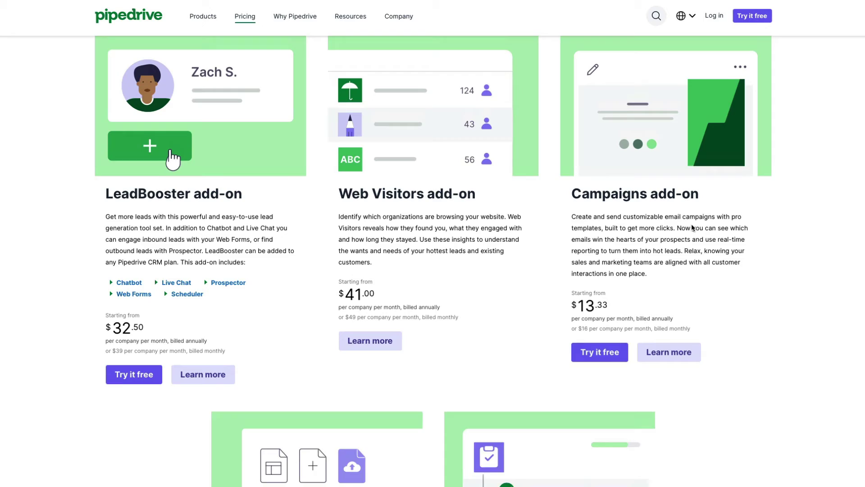
scroll(693, 228, "up", 1)
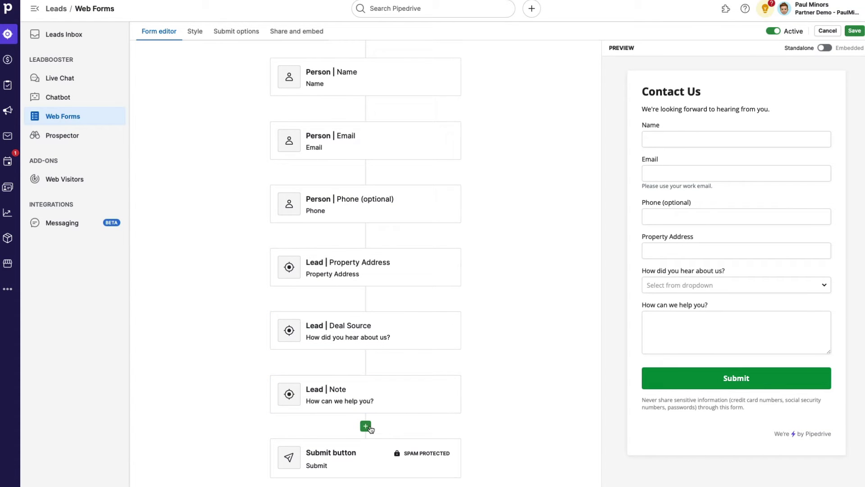
- Add a Person Marketing status consent field below the message field and save it
left_click(366, 425)
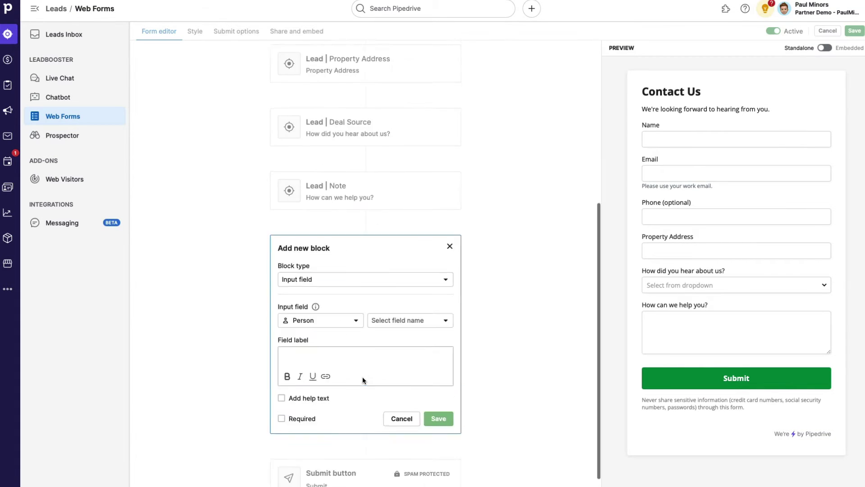
left_click(330, 300)
left_click(330, 300)
left_click(388, 300)
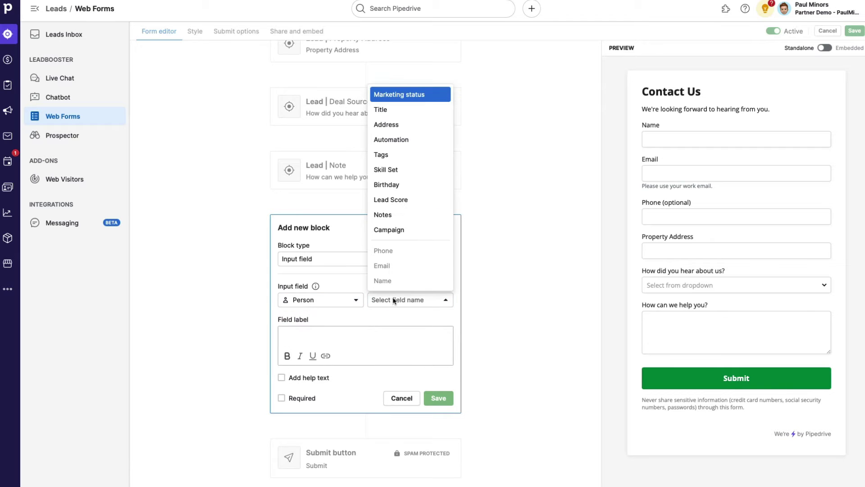
left_click(409, 96)
left_click(349, 346)
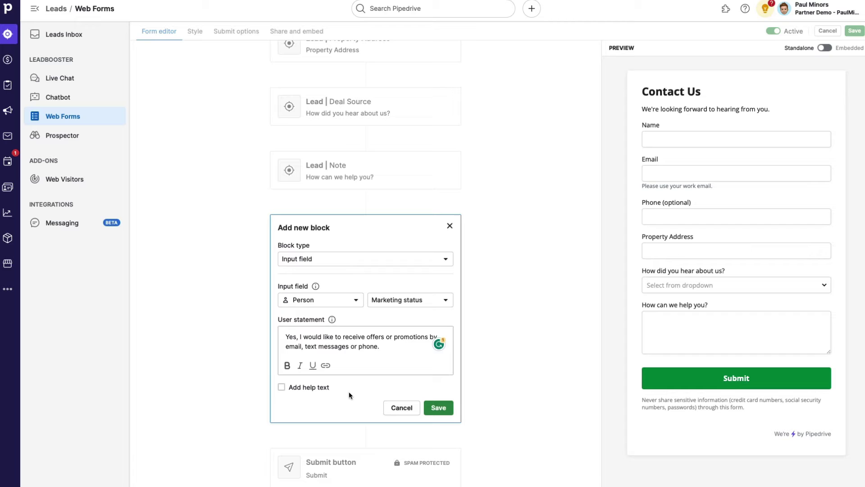
left_click(438, 408)
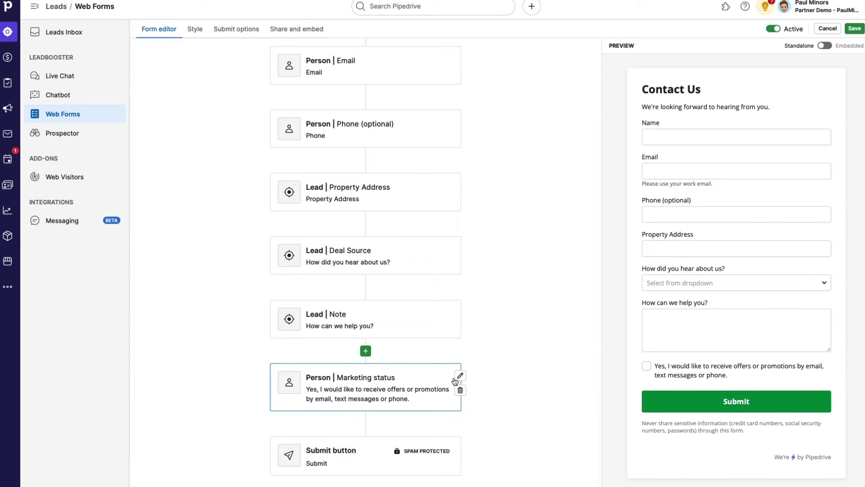
- Save the Submit button block with its 'Submit' label and spam protection enabled
left_click(369, 457)
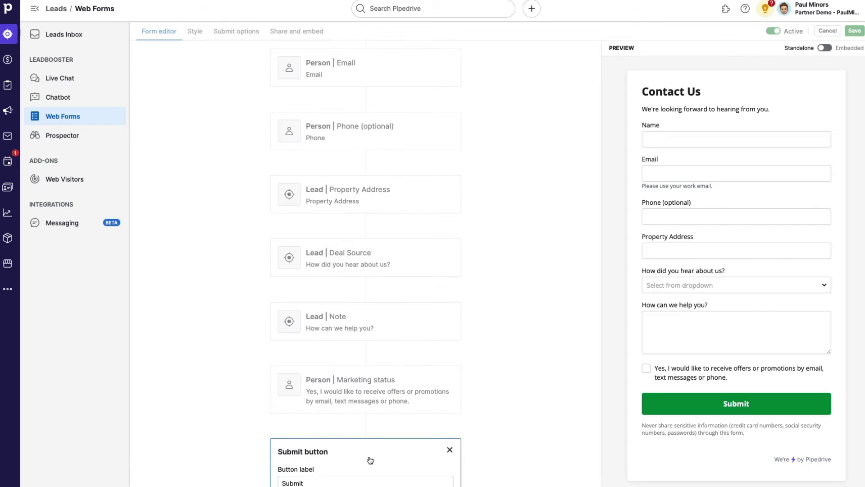
scroll(374, 446, "down", 3)
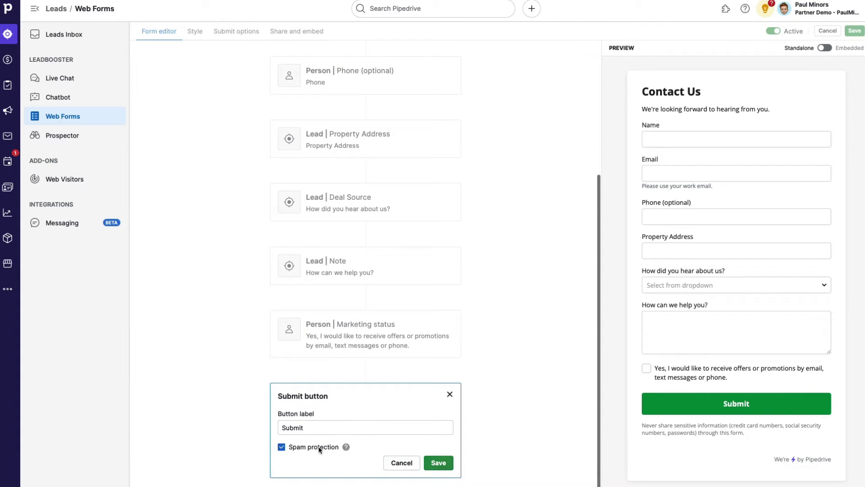
left_click(440, 463)
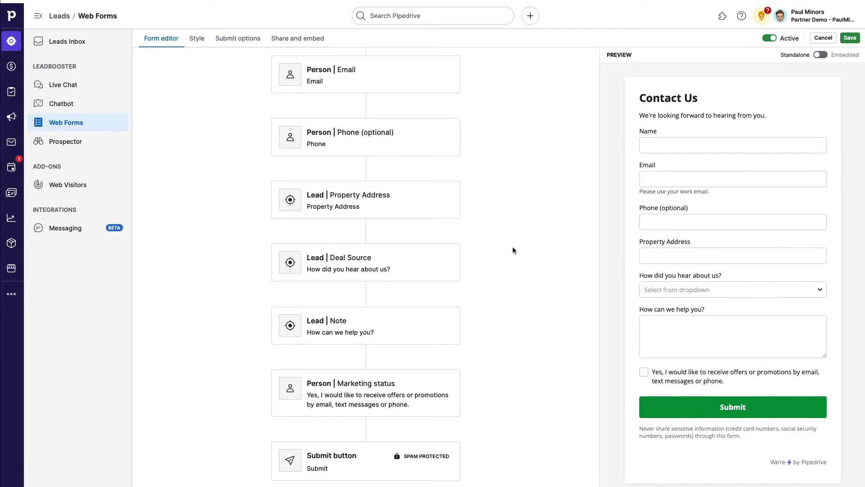
- In Style > Colors and background, keep Light theme with a blue primary colour and white background
left_click(197, 33)
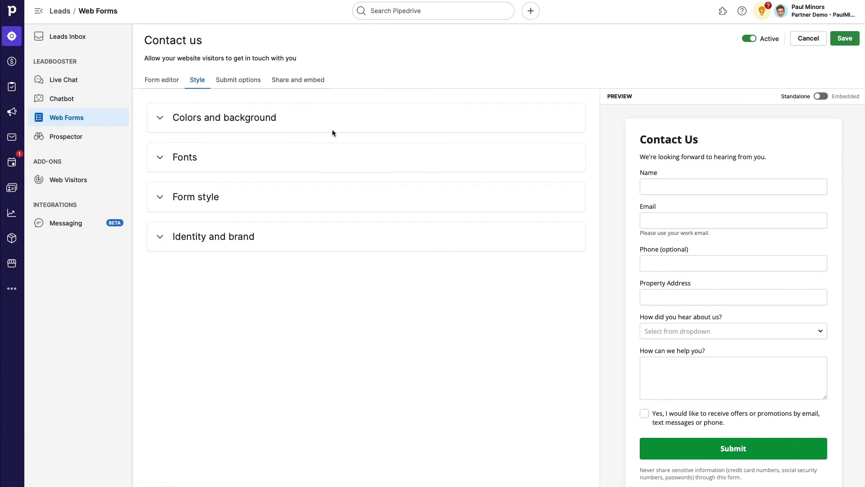
left_click(314, 123)
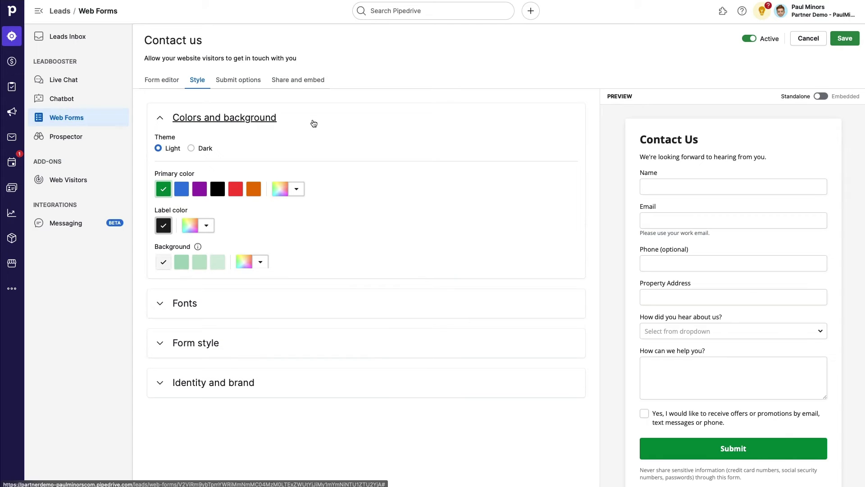
left_click(192, 153)
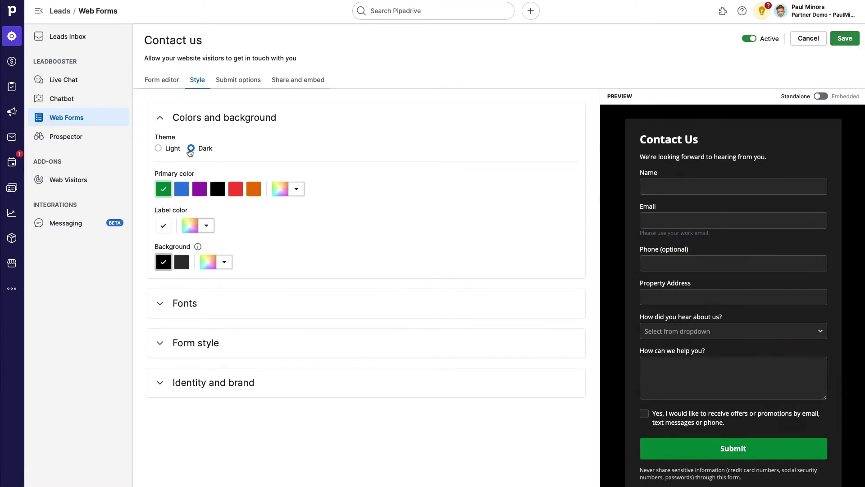
left_click(160, 149)
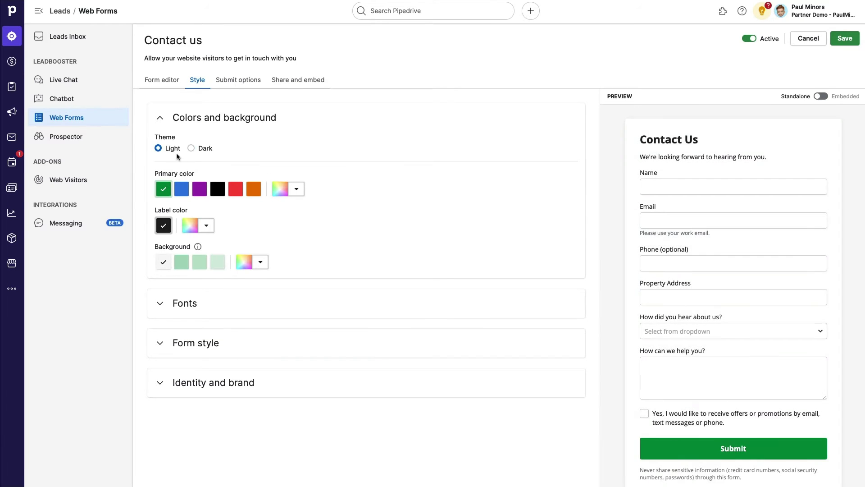
left_click(182, 190)
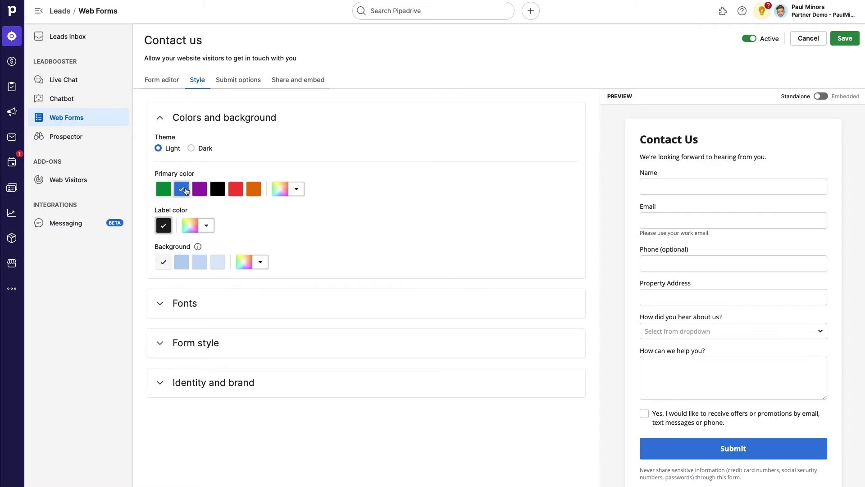
left_click(283, 191)
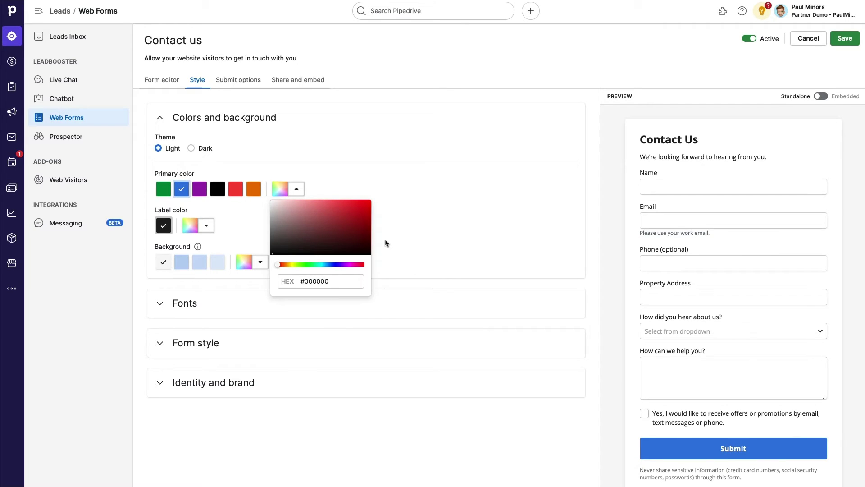
left_click(396, 235)
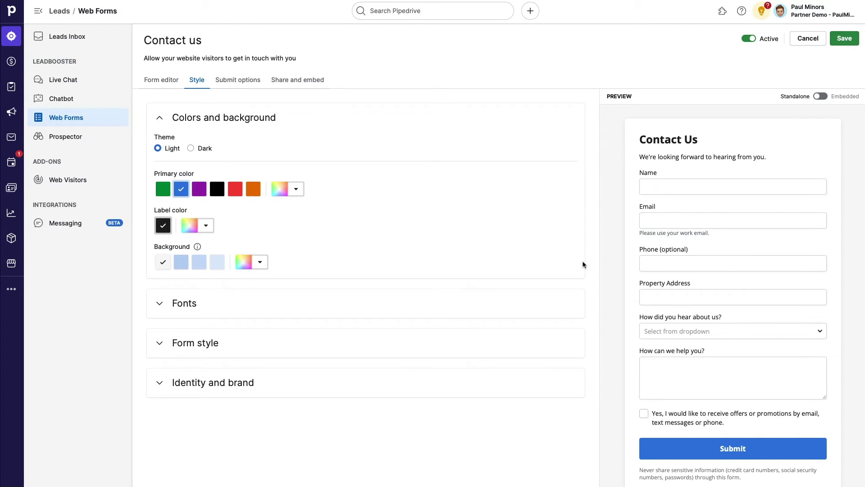
left_click(185, 264)
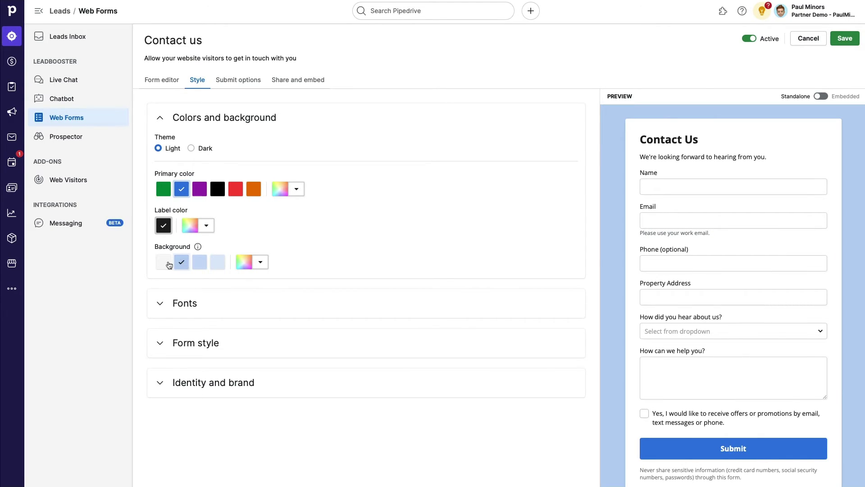
left_click(165, 264)
left_click(292, 122)
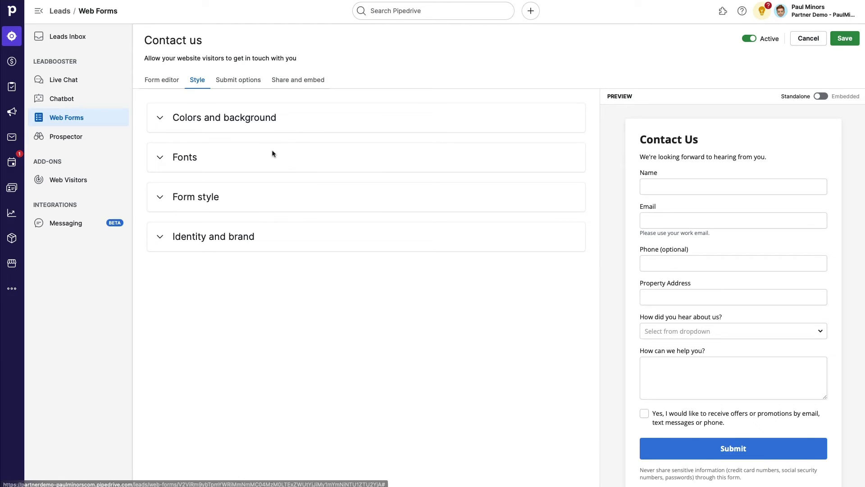
- Keep the Standard font for both the introduction and the labels and field text
left_click(271, 163)
left_click(232, 193)
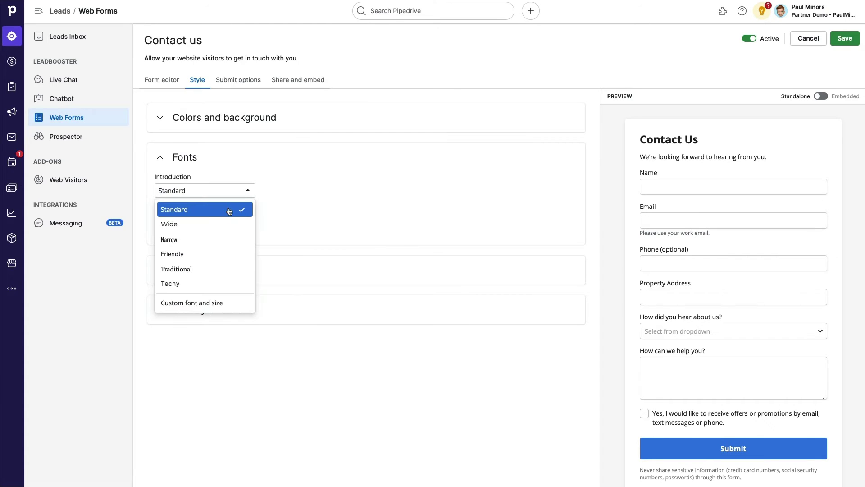
left_click(318, 197)
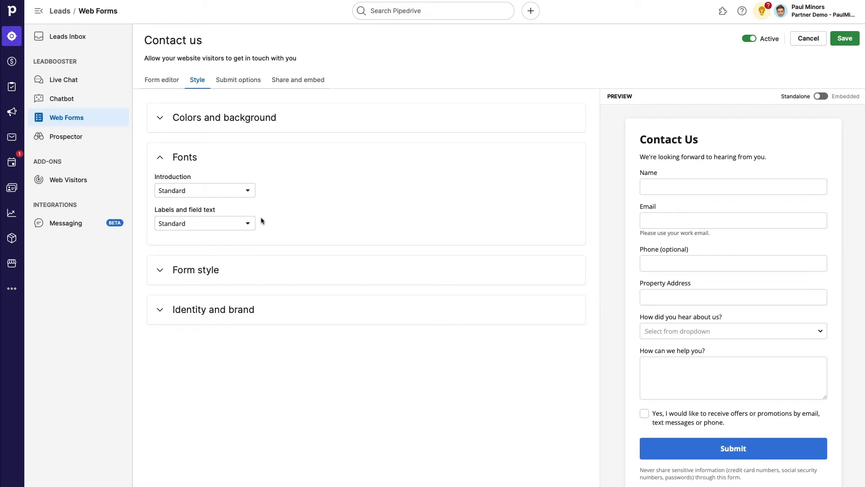
left_click(247, 224)
left_click(318, 219)
left_click(208, 163)
- Set field labels Above fields and text and field size to Small
left_click(215, 199)
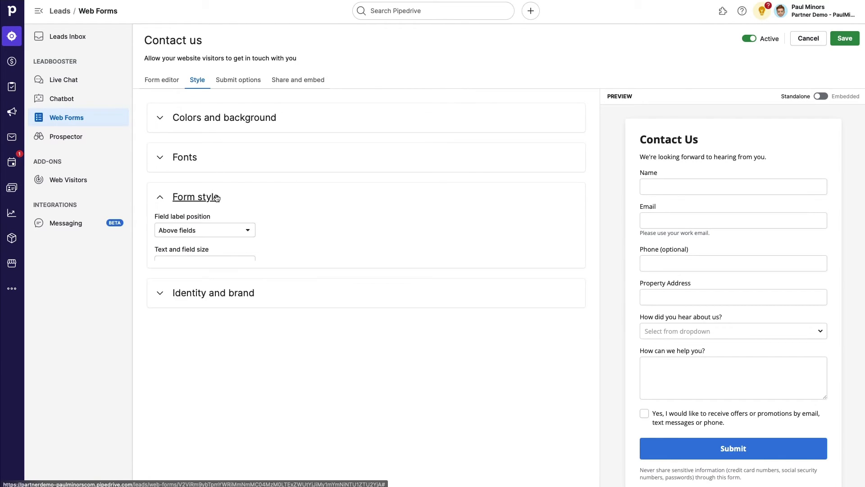
left_click(231, 230)
left_click(214, 263)
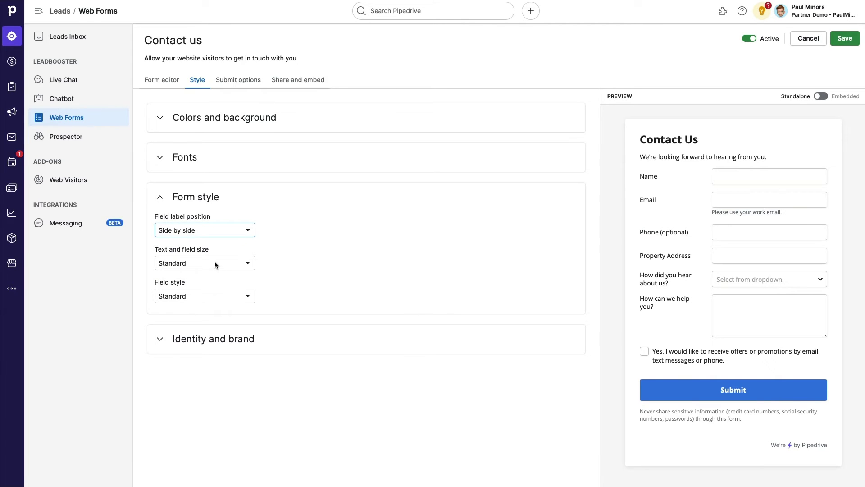
left_click(206, 234)
left_click(201, 249)
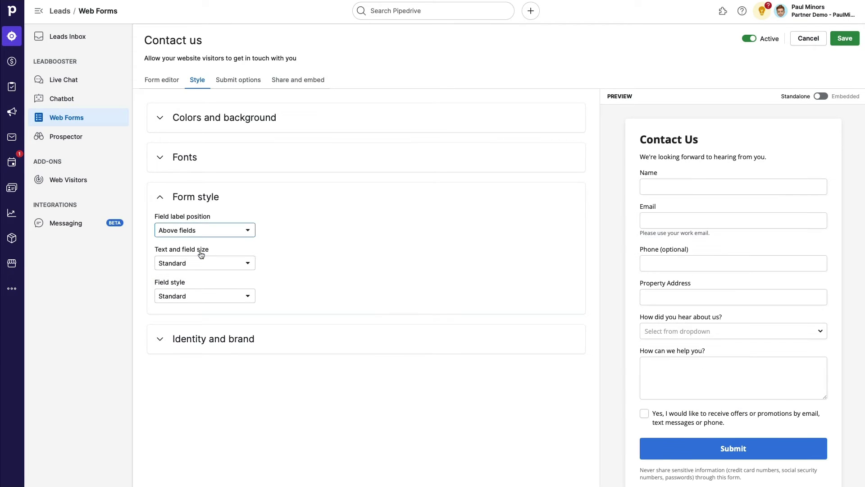
left_click(198, 264)
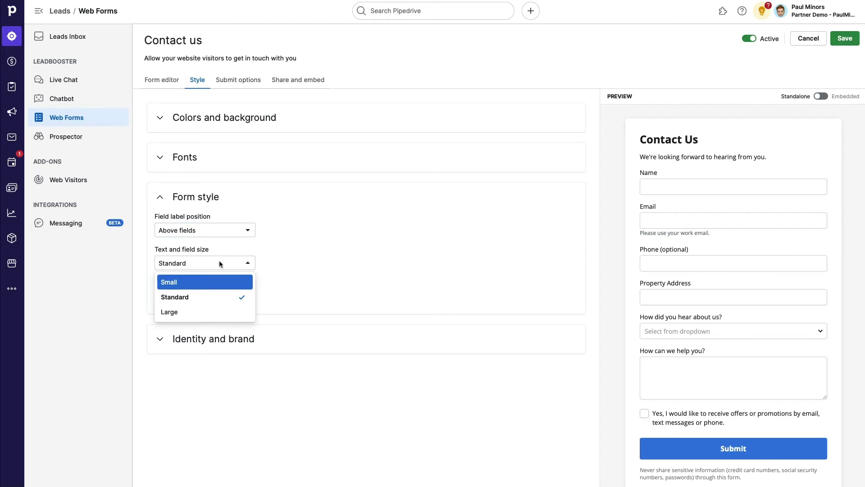
left_click(206, 284)
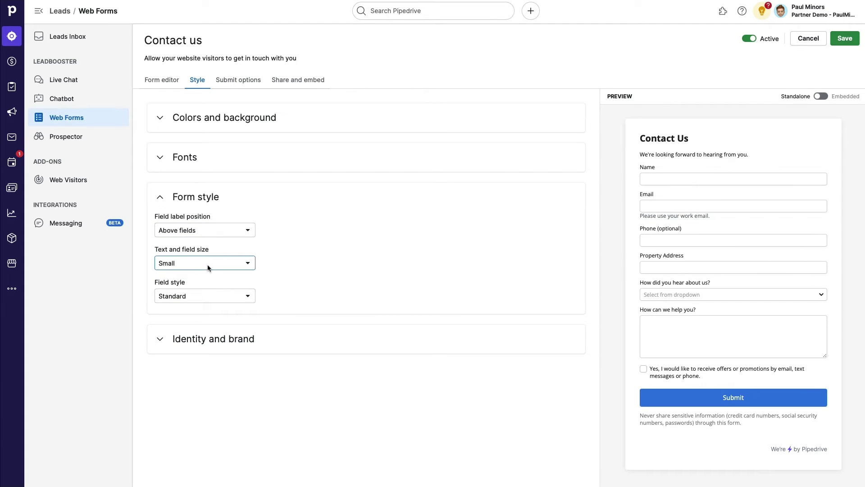
left_click(207, 264)
left_click(196, 310)
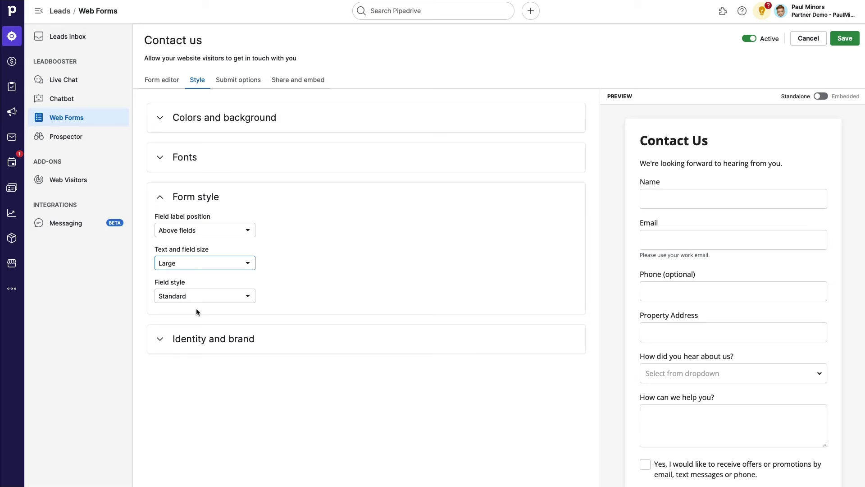
left_click(194, 268)
left_click(199, 281)
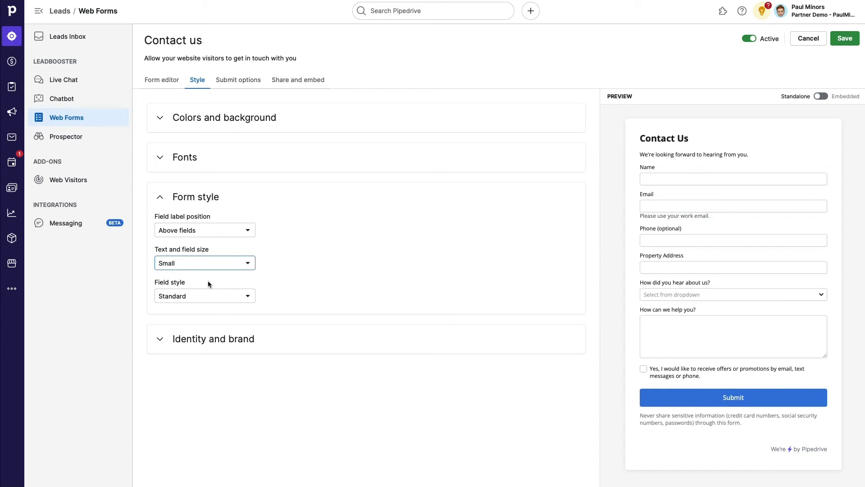
- Set the Field style to Boxy for square-cornered fields and button
left_click(206, 296)
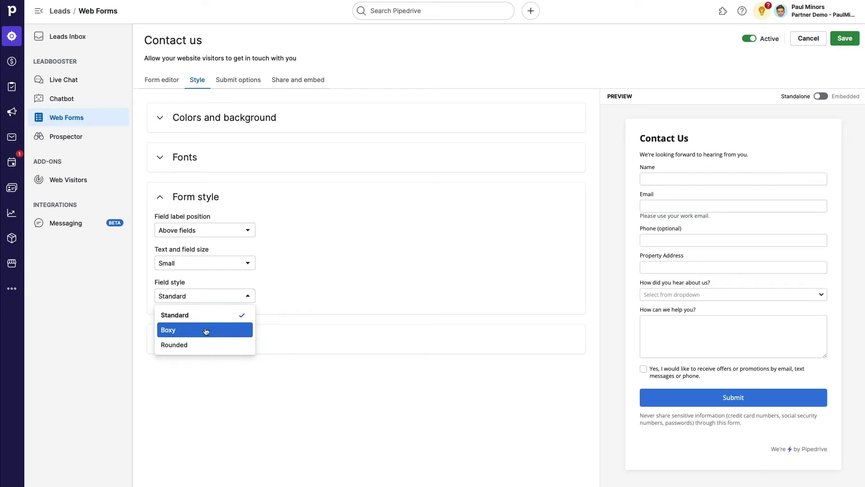
left_click(206, 330)
left_click(214, 298)
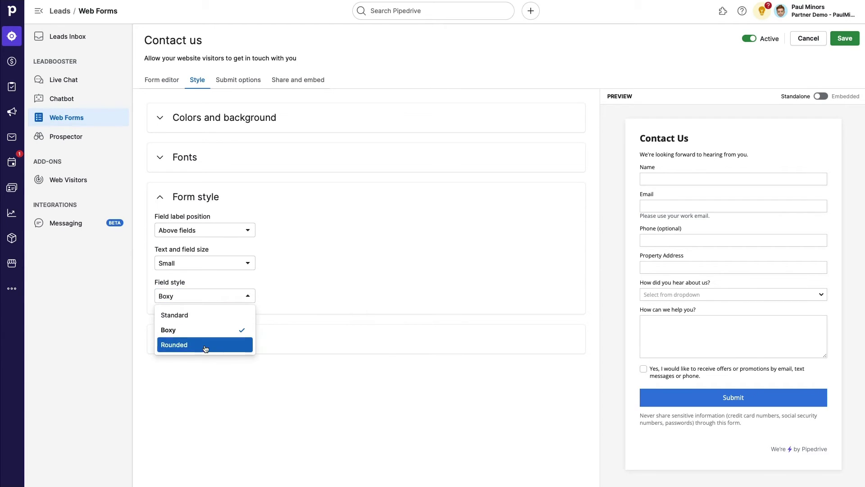
left_click(206, 347)
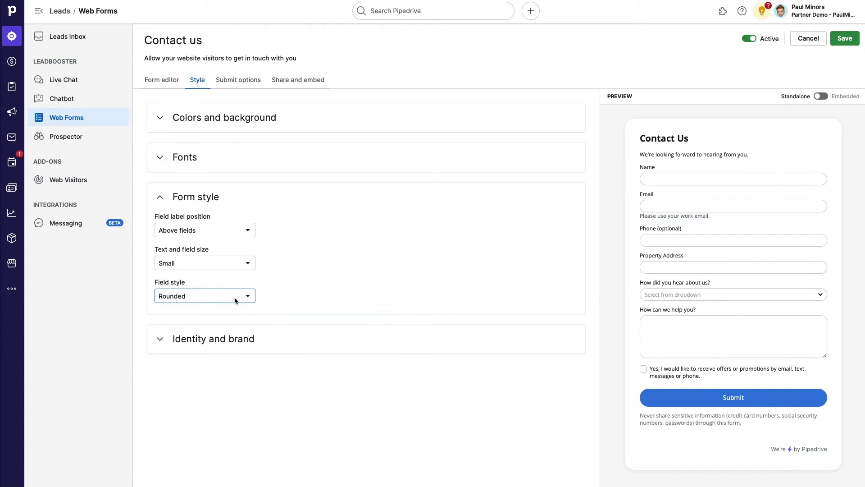
left_click(235, 301)
left_click(225, 329)
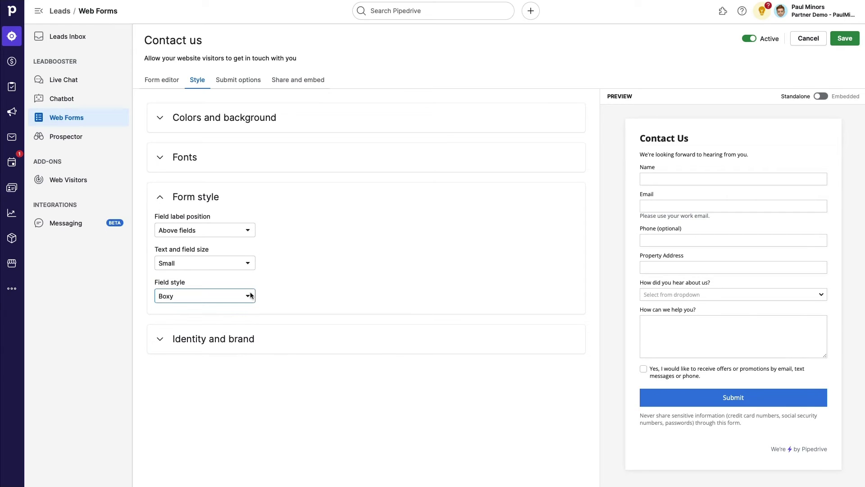
left_click(279, 202)
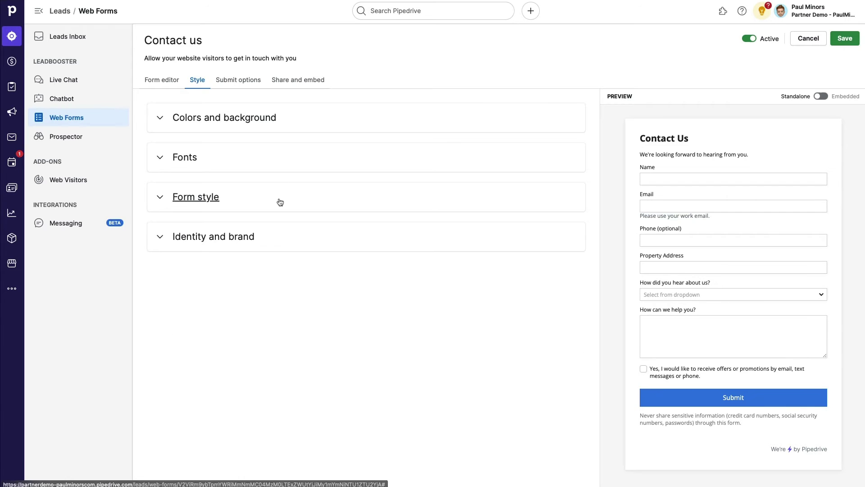
- Upload a logo image for the form under Identity and brand
left_click(288, 246)
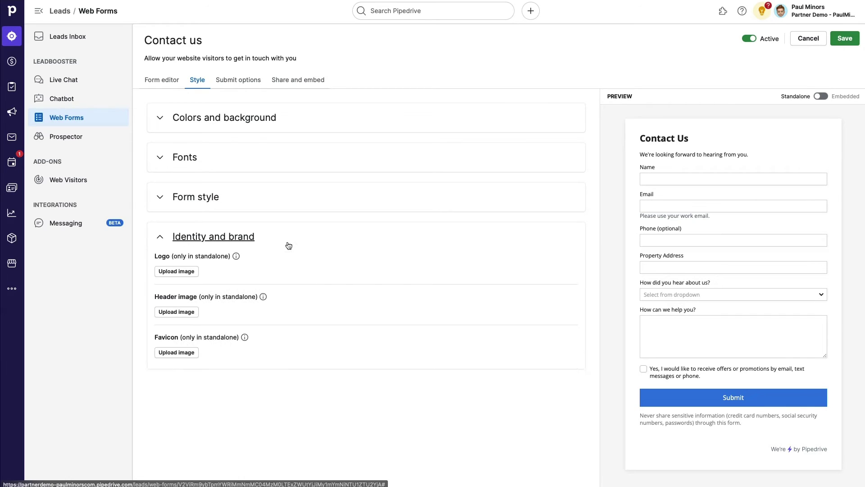
left_click(184, 275)
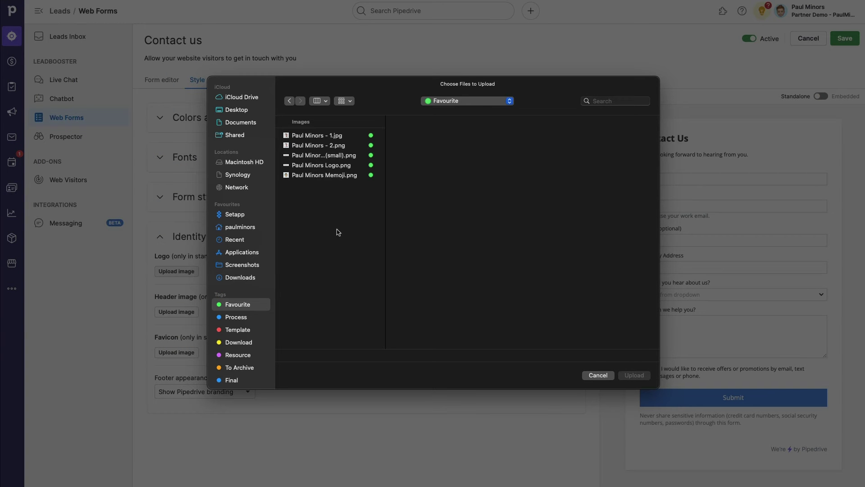
left_click(327, 175)
left_click(325, 165)
left_click(631, 377)
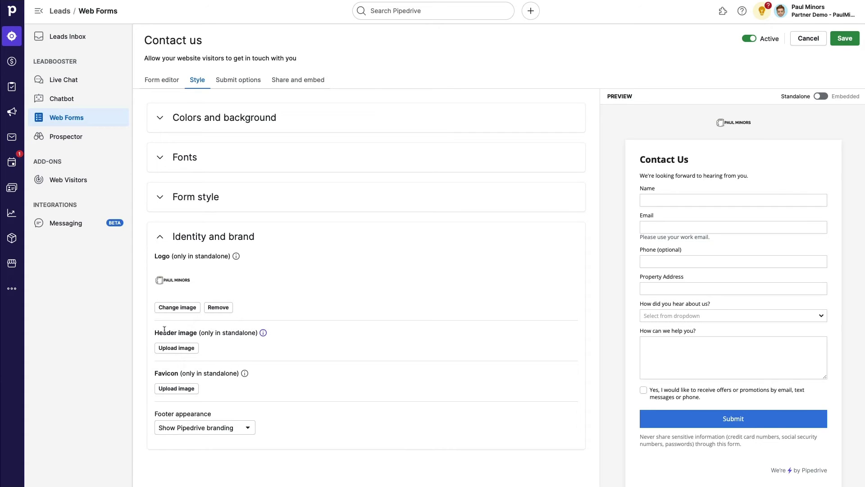
- Set the footer appearance to 'Without branding' and collapse Identity and brand
left_click(210, 429)
left_click(223, 463)
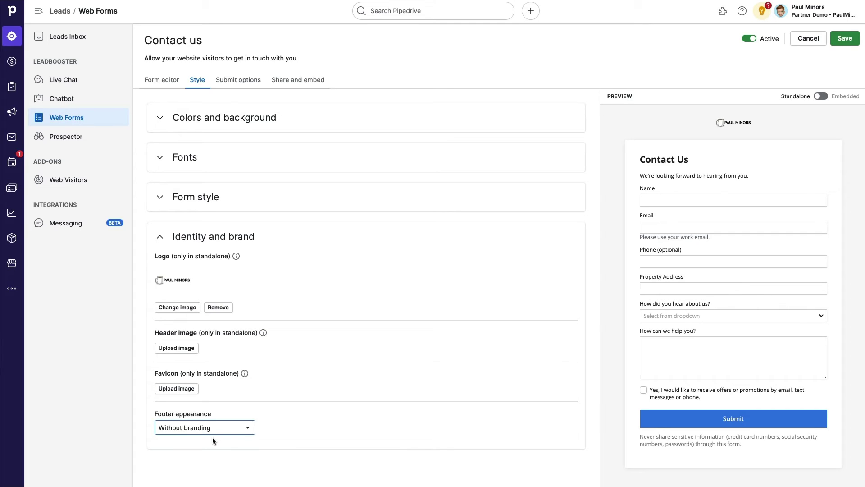
left_click(212, 428)
left_click(212, 446)
left_click(765, 471)
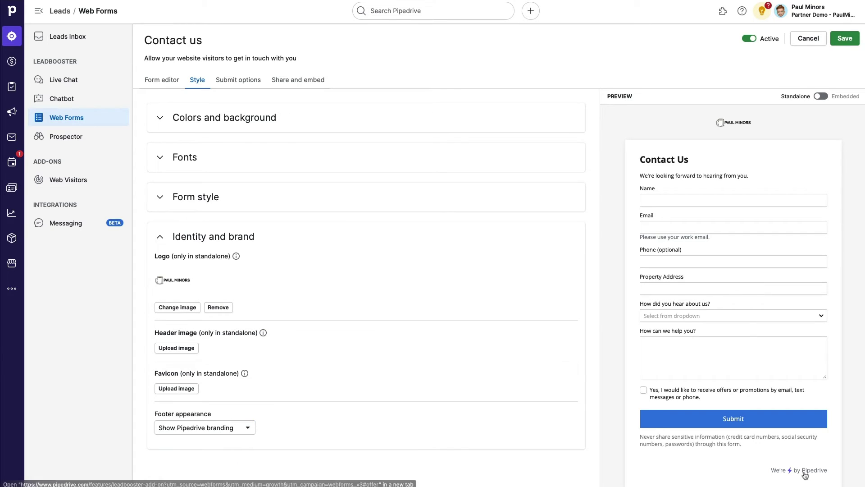
left_click(247, 429)
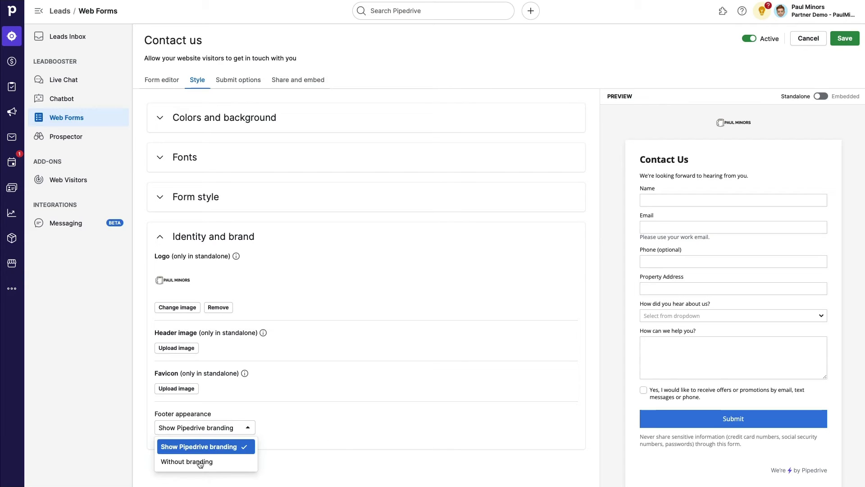
left_click(197, 464)
left_click(301, 242)
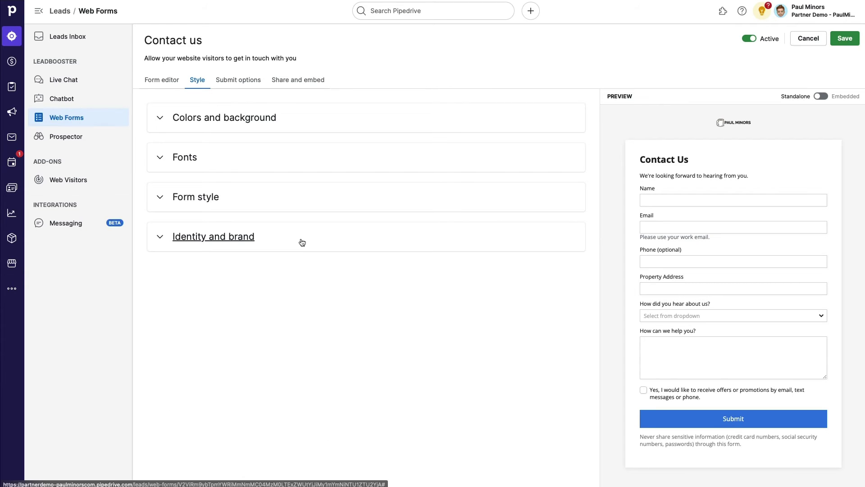
- Try a Calendly redirect URL, then clear it and keep 'Show thank you message'
left_click(250, 84)
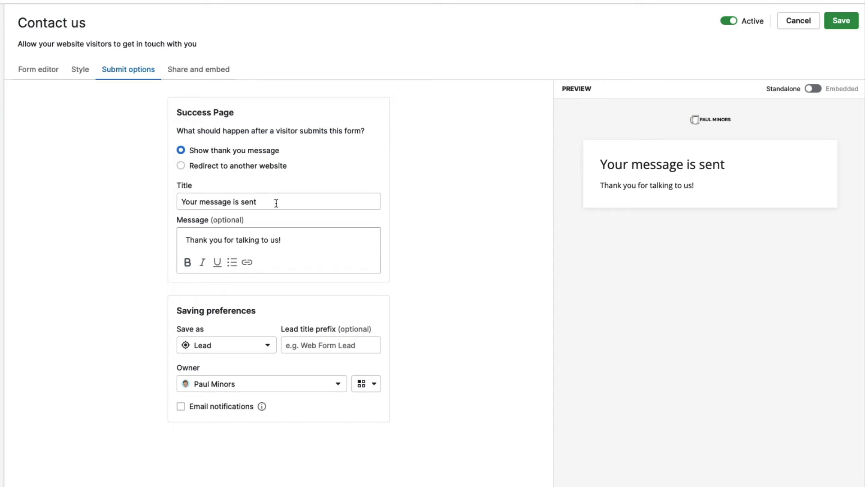
left_click_drag(223, 240, 301, 232)
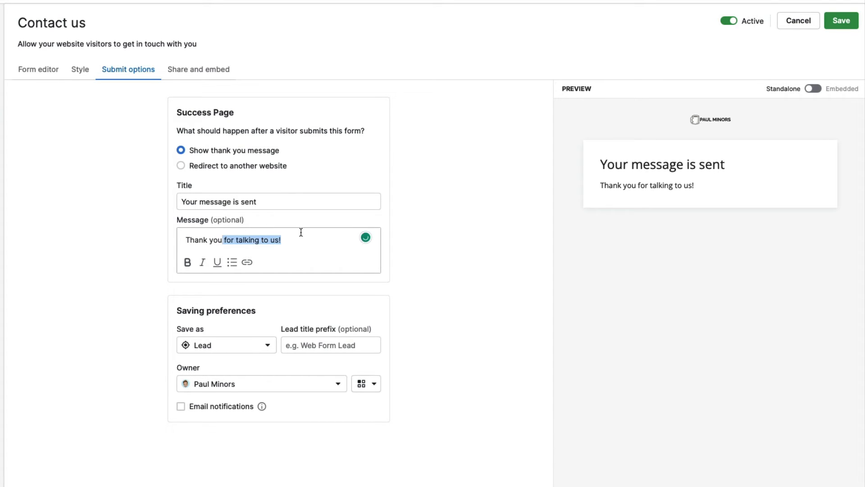
left_click(265, 166)
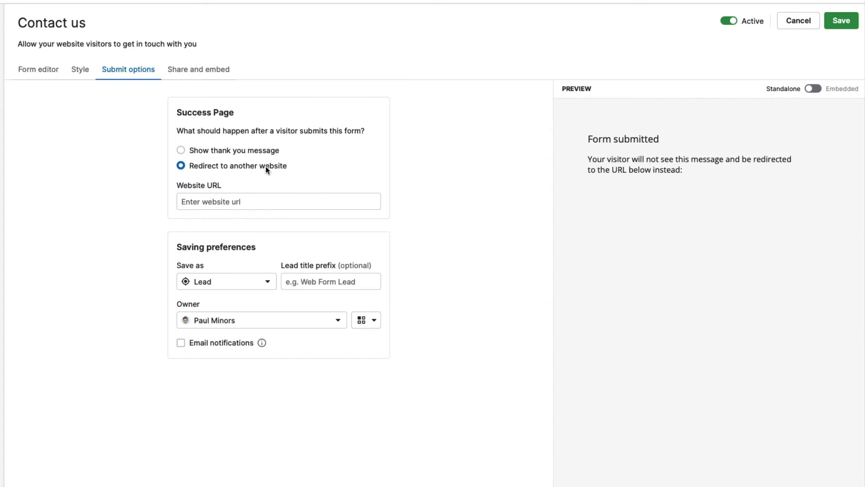
left_click(258, 204)
type(";")
key("BackSpace")
type("https://calendly.com/paulminors/")
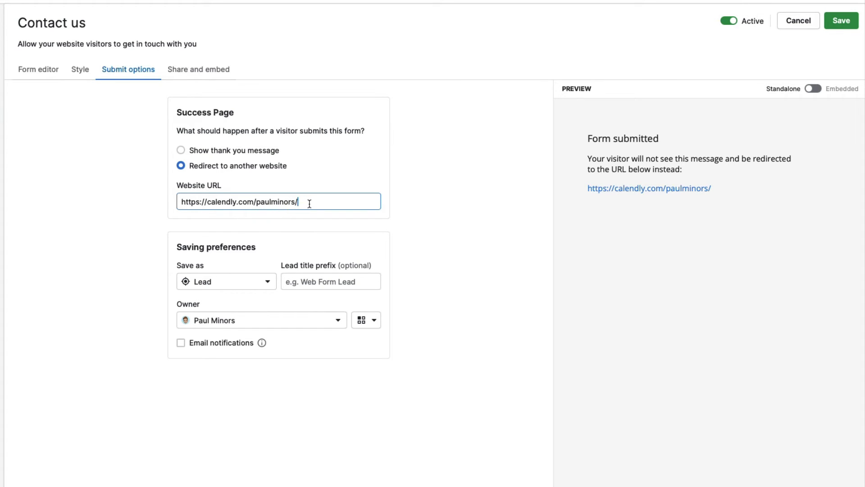
key("ctrl+a")
key("BackSpace")
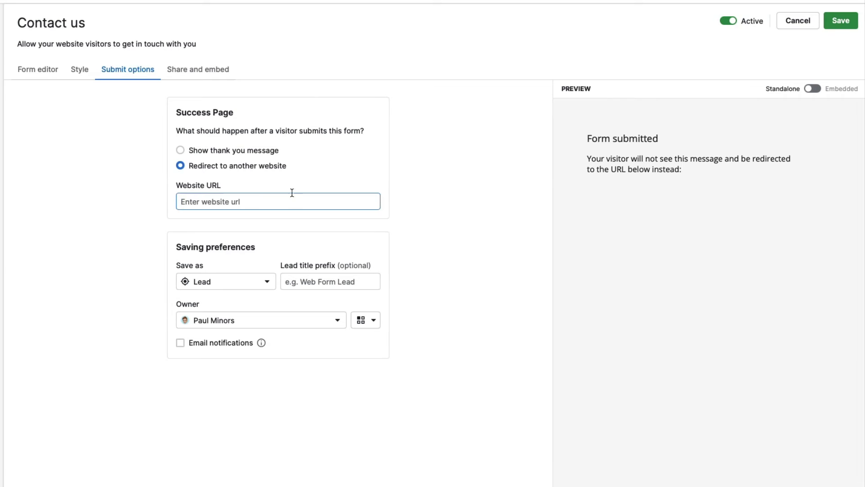
left_click(249, 154)
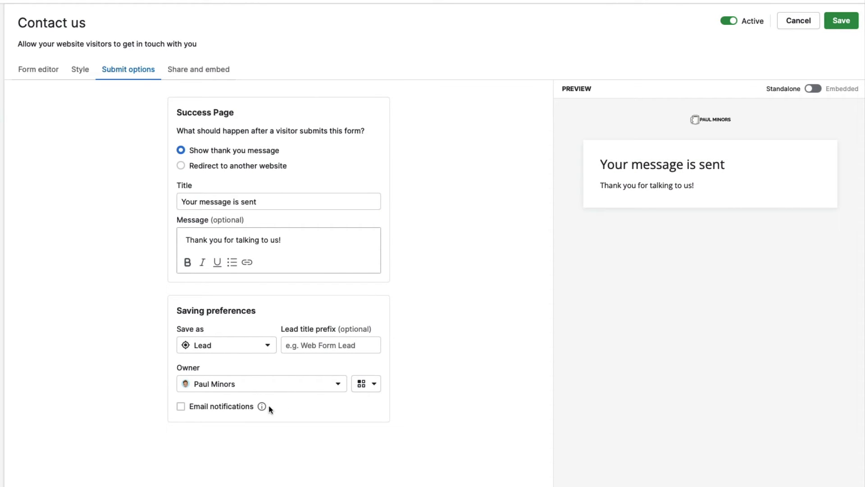
- Save submissions as Deals with the title prefix '[Contact Us Form]'
left_click(248, 347)
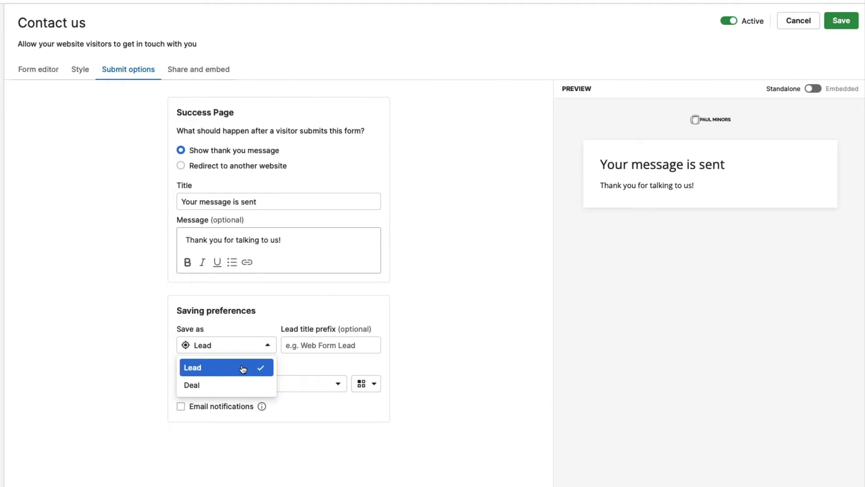
left_click(147, 339)
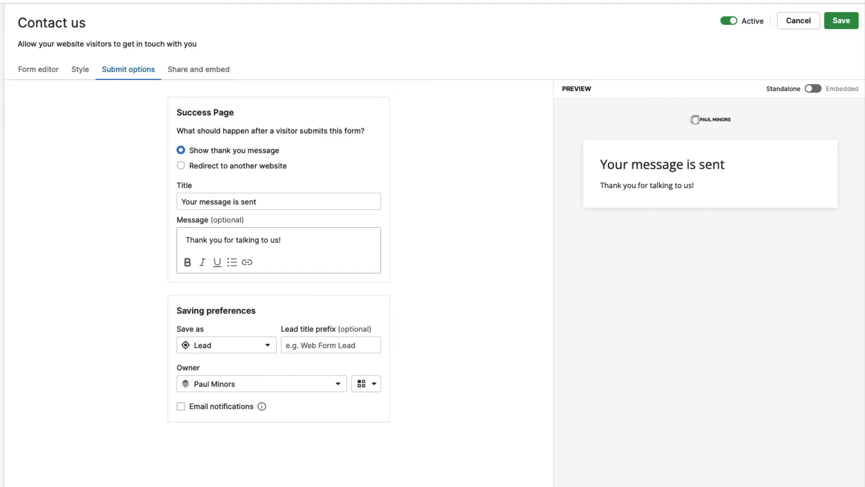
left_click(251, 347)
left_click(237, 382)
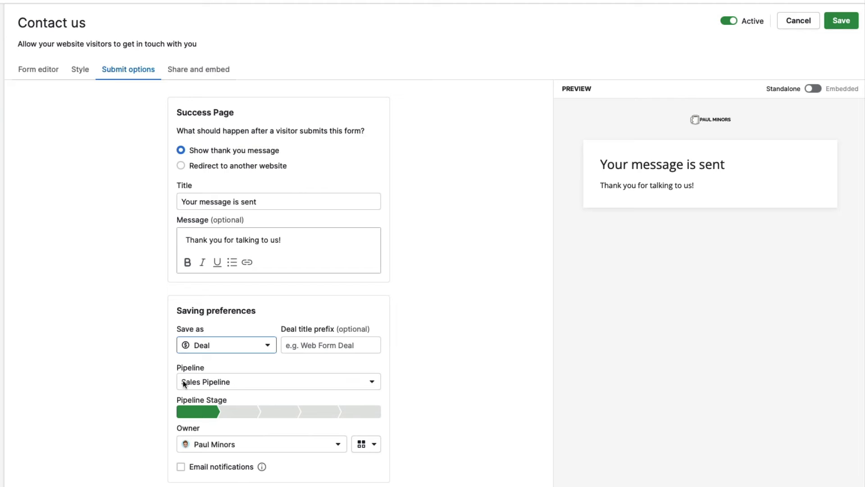
left_click(331, 349)
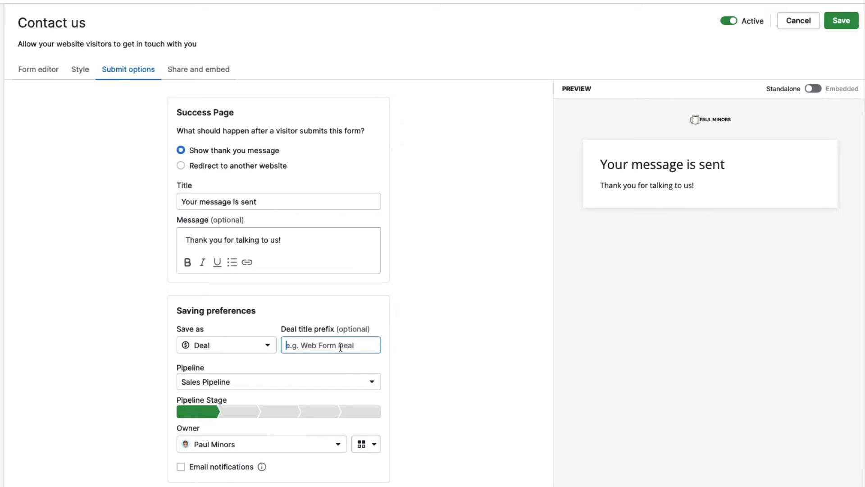
type("[Contact Us Form")
type("]")
left_click(367, 376)
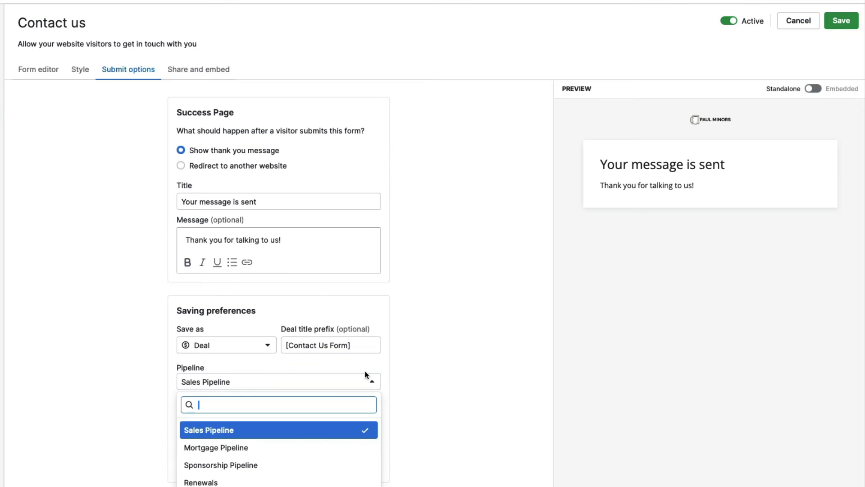
left_click(361, 362)
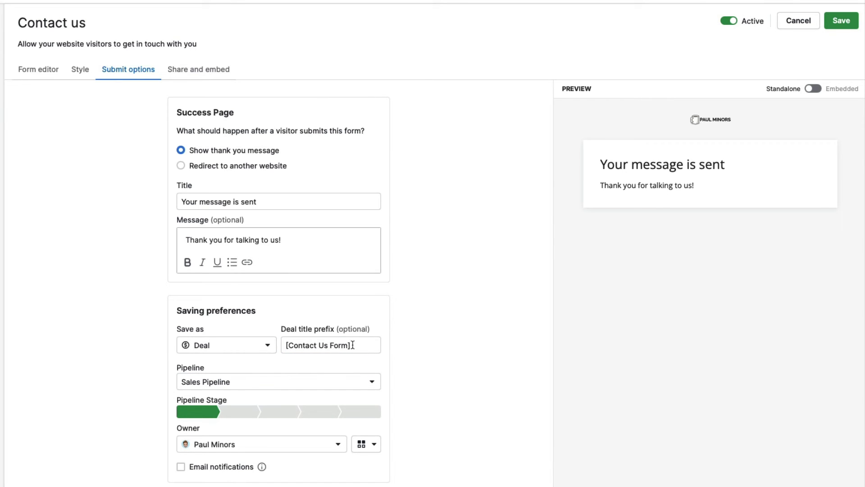
left_click_drag(354, 345, 282, 346)
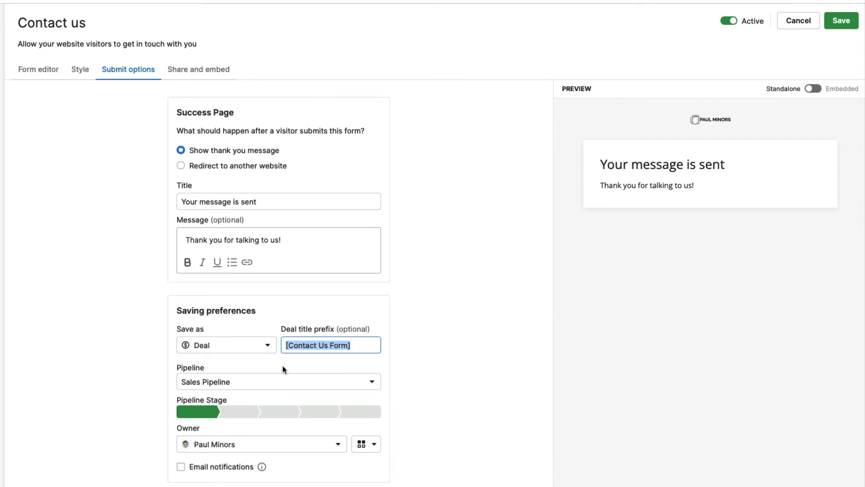
left_click(445, 353)
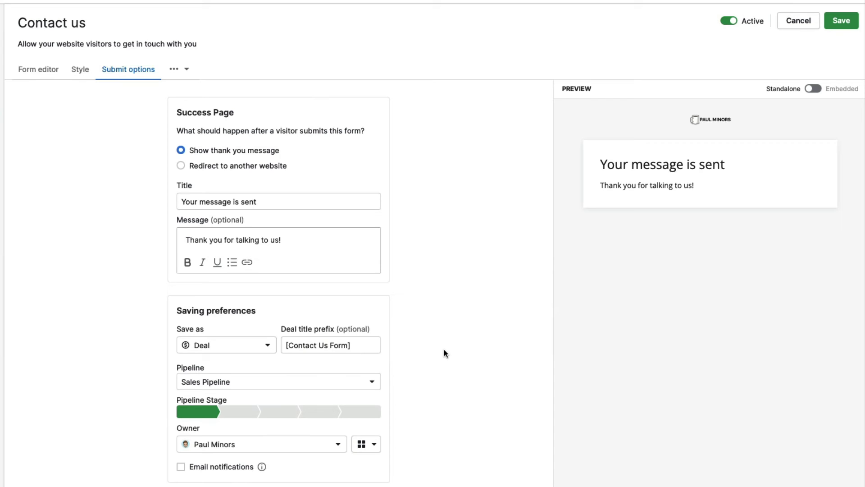
- Keep Sales Pipeline and the current owner, and make deals visible to All users
left_click(262, 383)
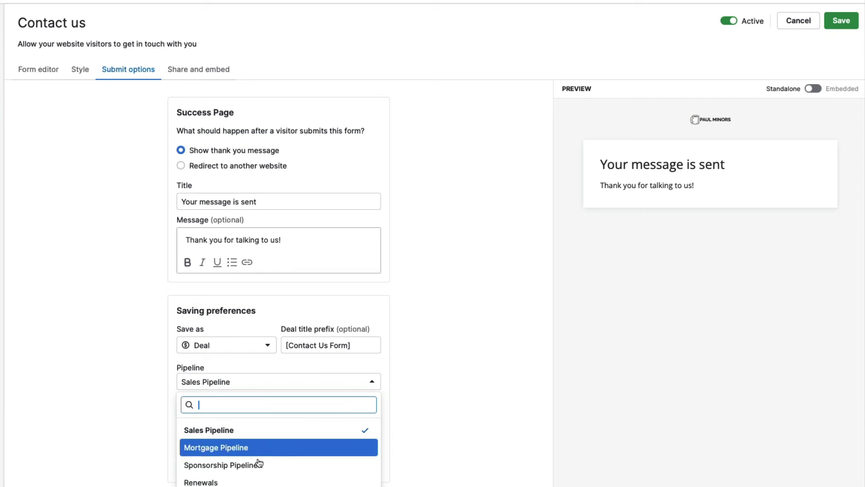
left_click(252, 433)
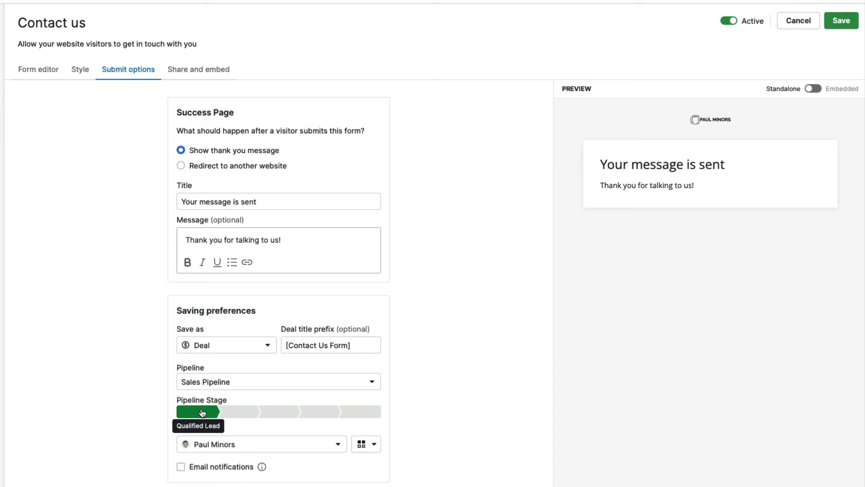
left_click(271, 445)
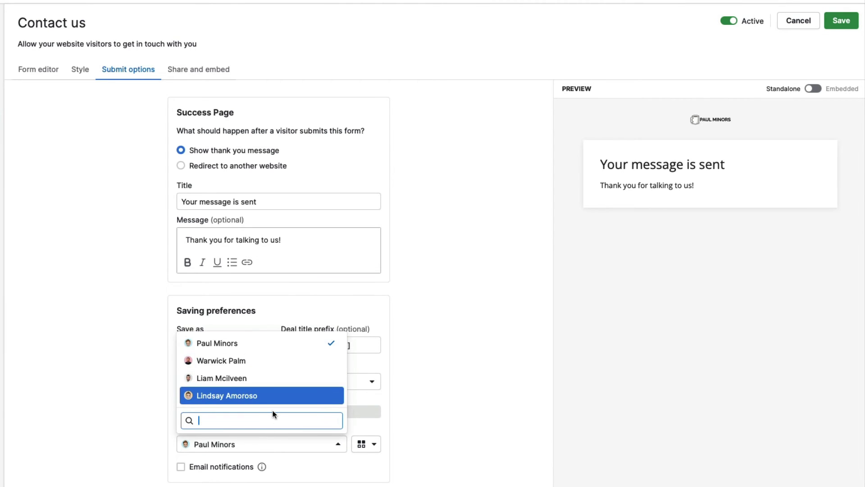
left_click(252, 348)
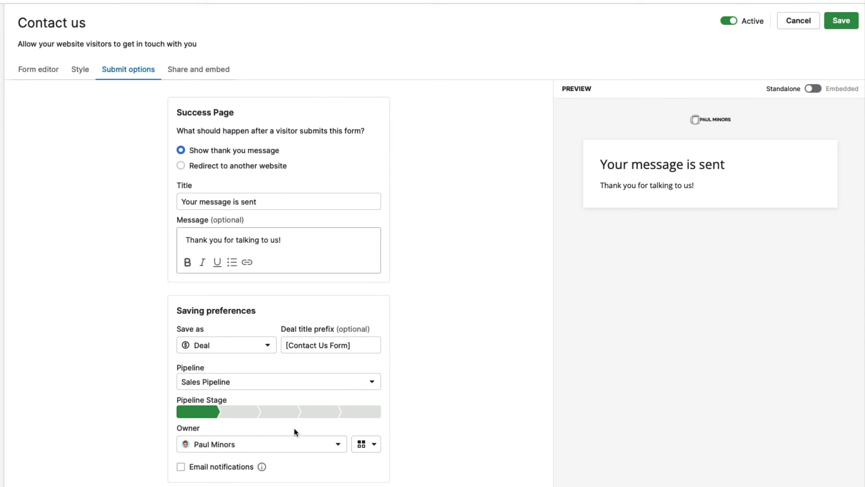
left_click(361, 443)
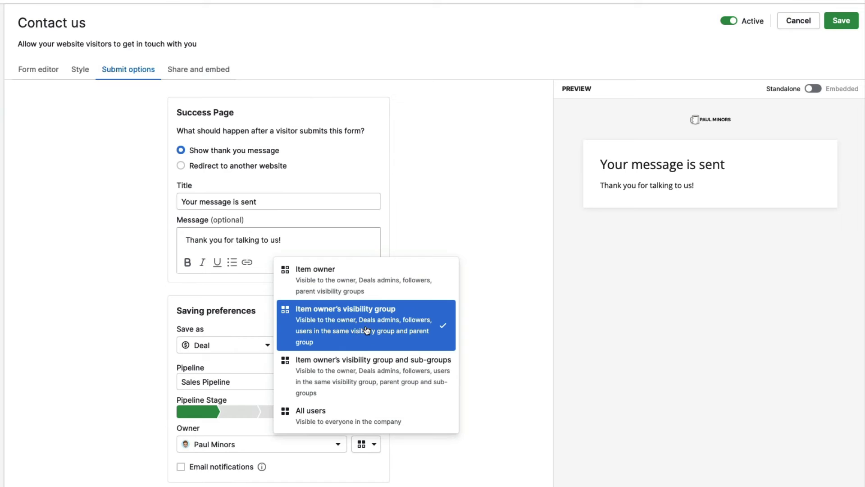
left_click(372, 420)
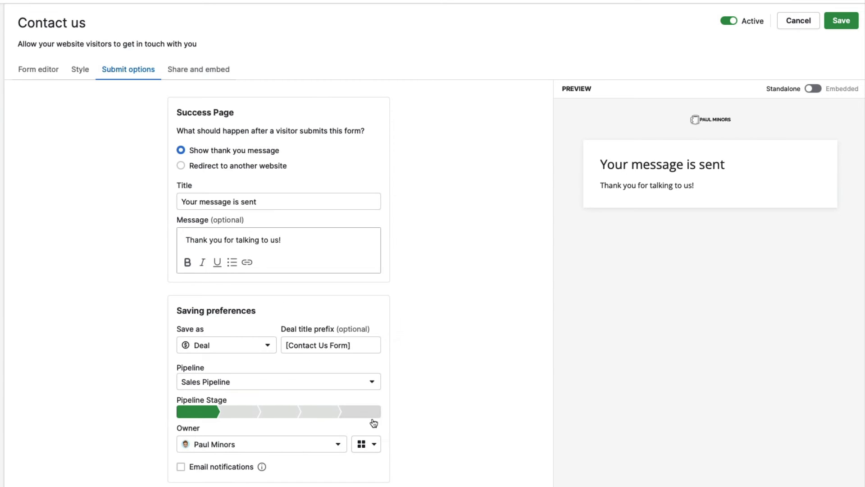
left_click(372, 446)
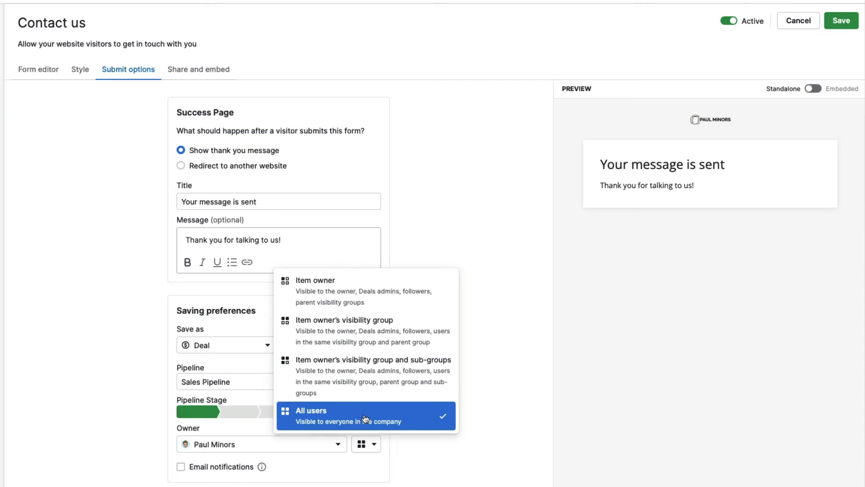
- Turn on email notifications for new submissions, keeping the existing address
left_click(350, 476)
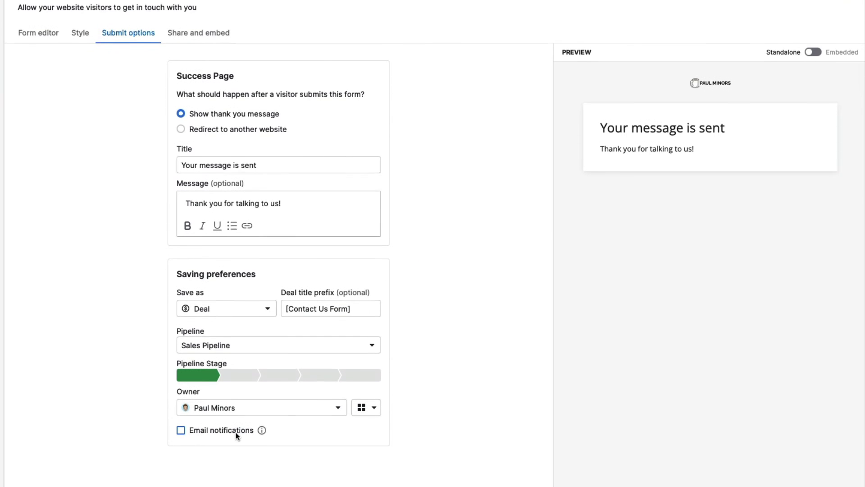
left_click(236, 432)
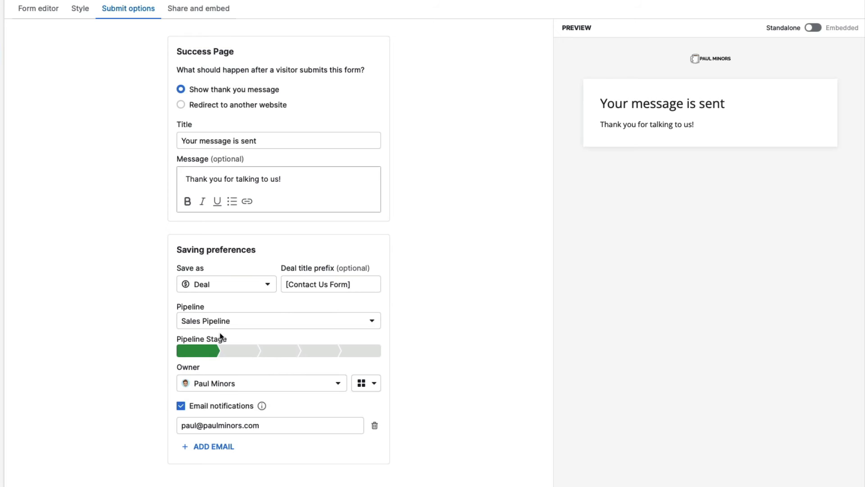
left_click_drag(269, 429, 143, 423)
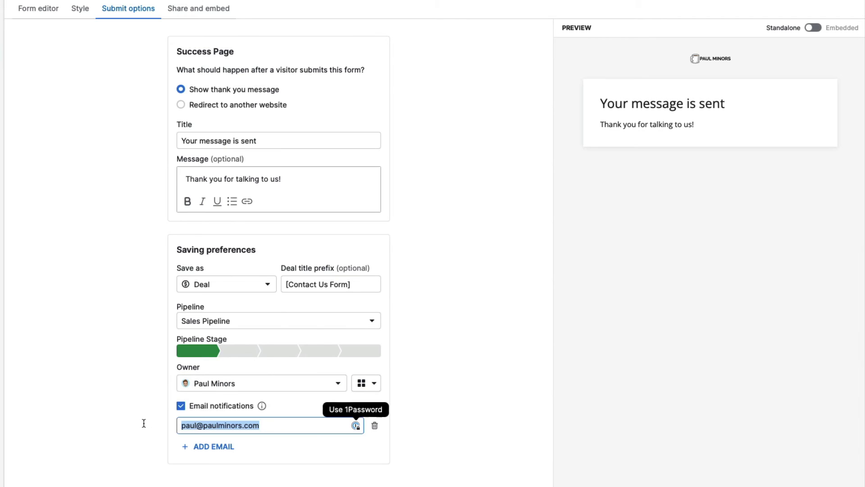
left_click(245, 445)
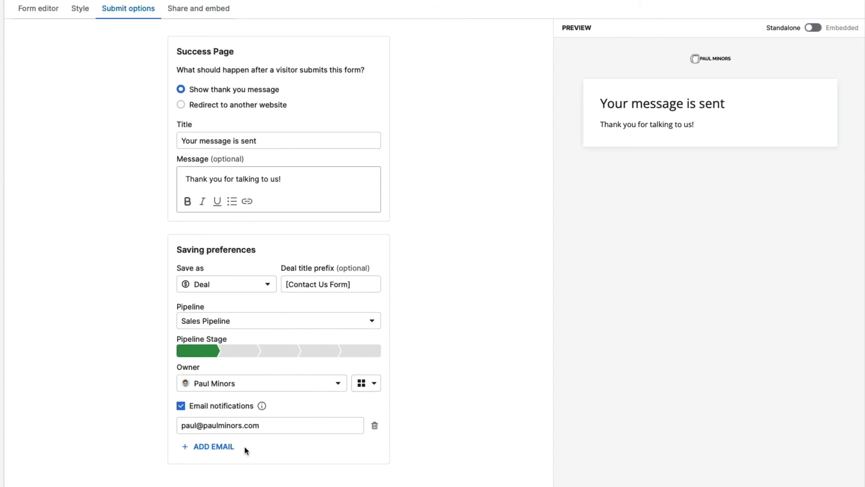
- Remove the extra empty notification email row and go to Share and embed
left_click(220, 452)
left_click(211, 447)
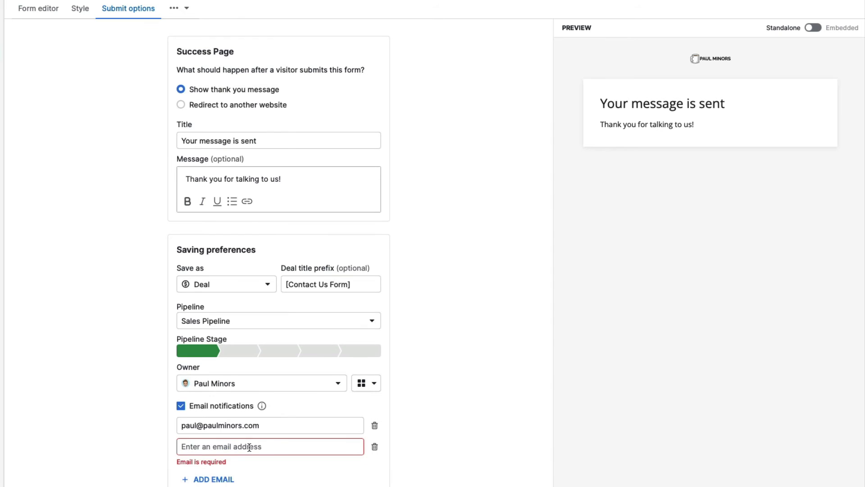
scroll(230, 439, "down", 1)
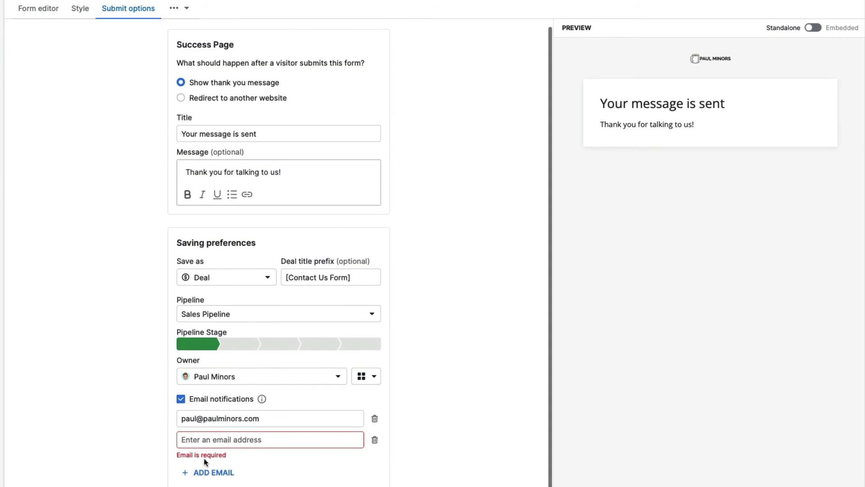
left_click(373, 442)
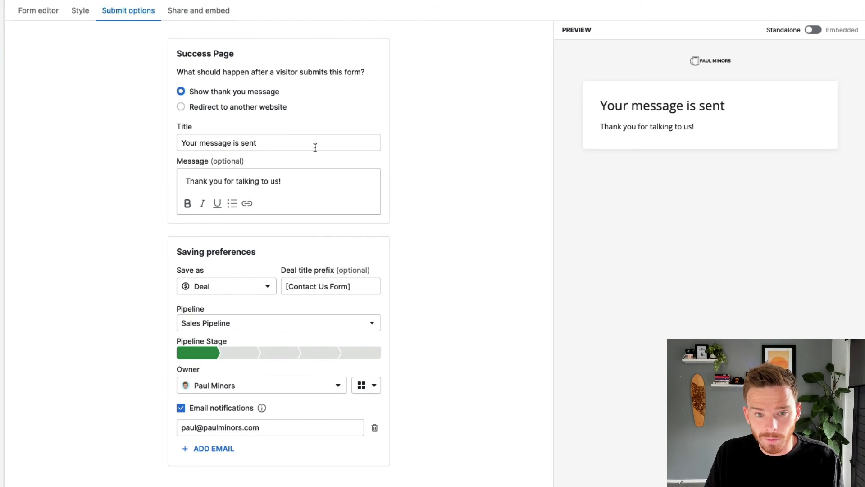
left_click(192, 13)
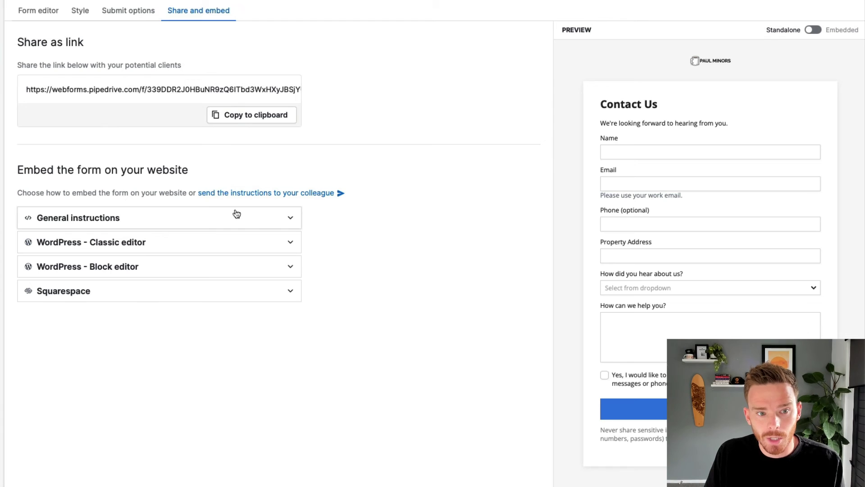
- Copy the form's shareable link and preview the standalone form page
left_click(239, 118)
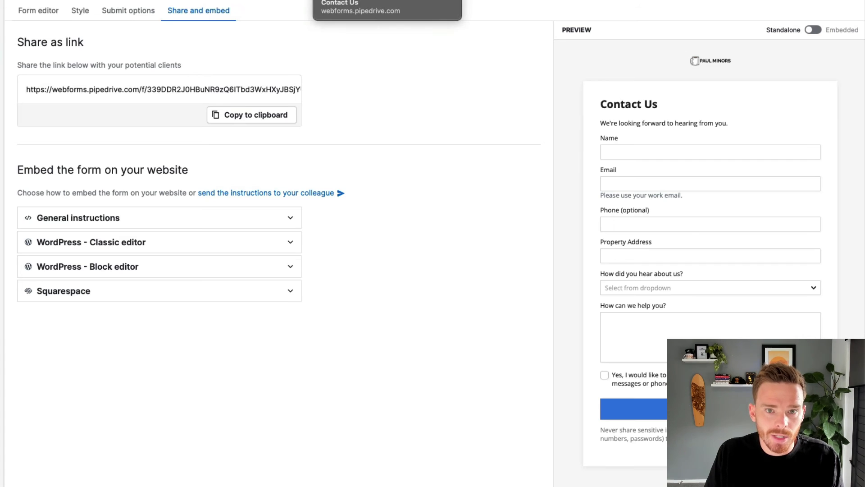
left_click(342, 1)
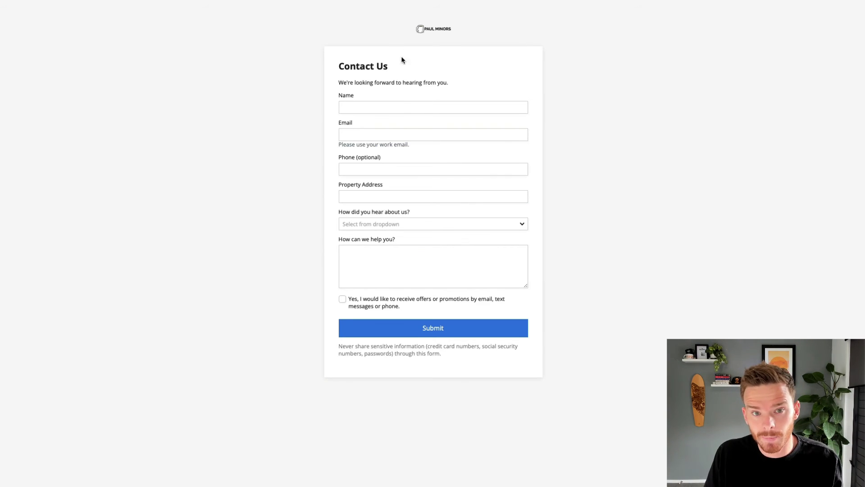
key("ctrl+w")
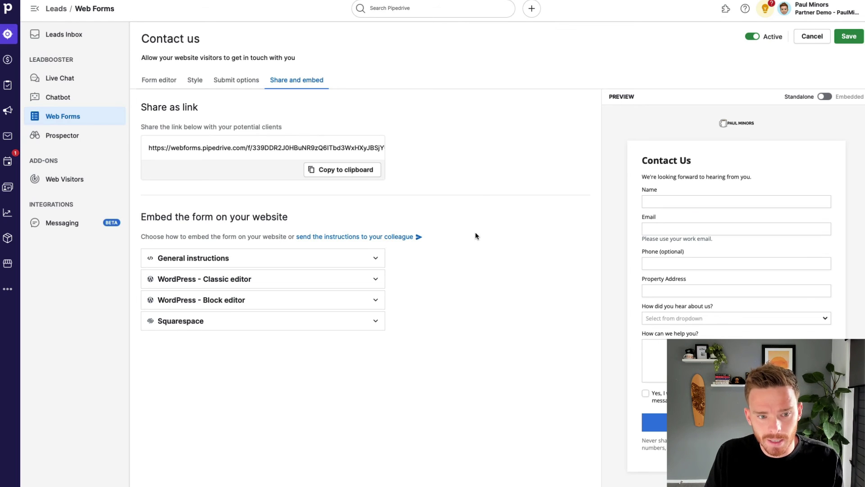
- Copy the General embed code snippet and switch to the WordPress editor
left_click(349, 261)
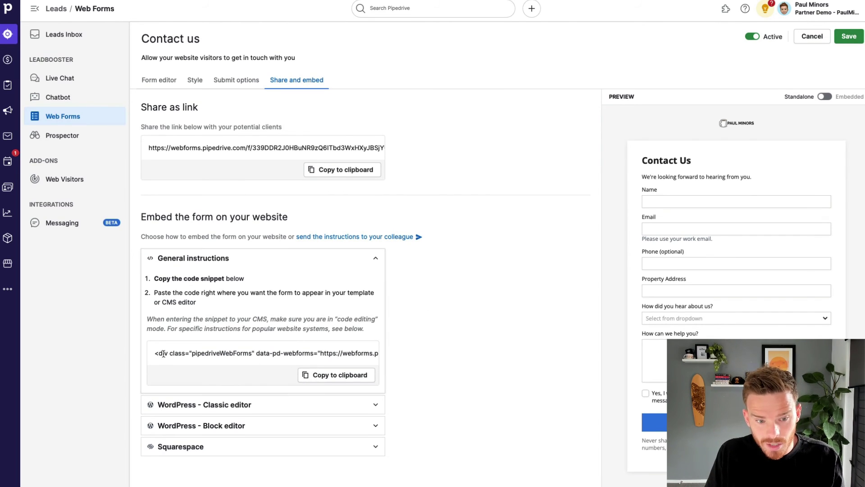
left_click(255, 404)
scroll(258, 392, "down", 2)
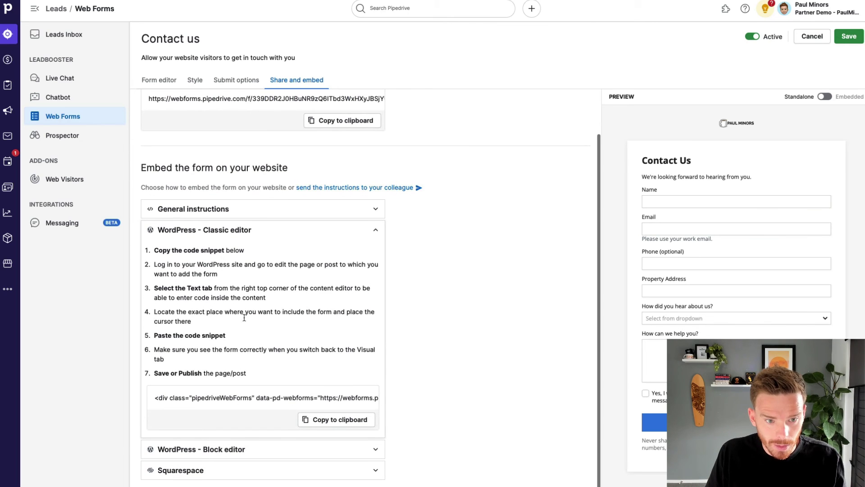
left_click(266, 232)
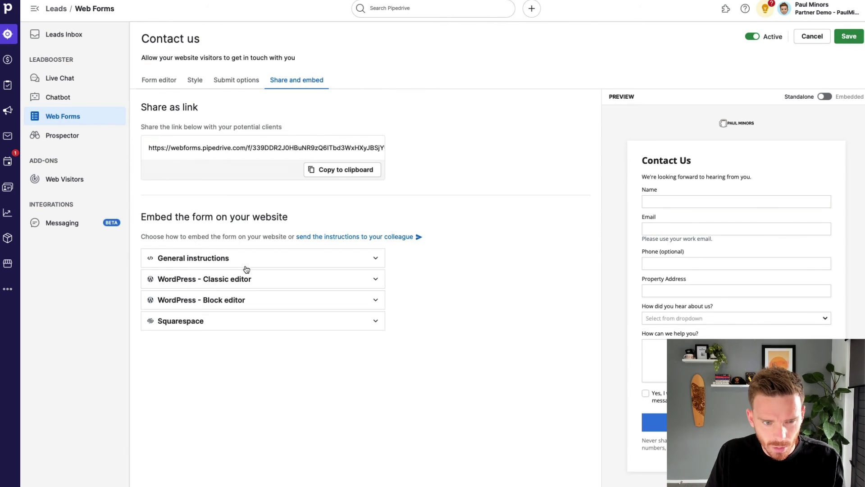
left_click(247, 263)
left_click(321, 373)
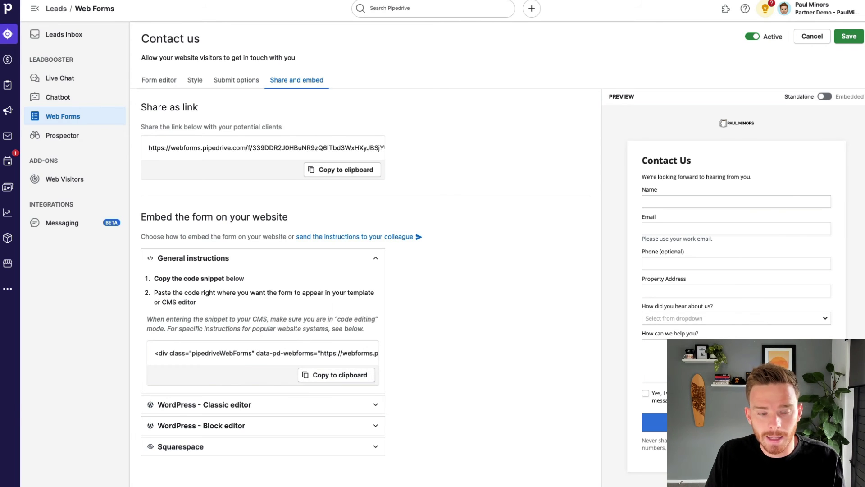
key("ctrl+Tab")
- Paste the Pipedrive embed code into the Contact Me page's Text editor, save as draft, and view the live page
left_click(716, 118)
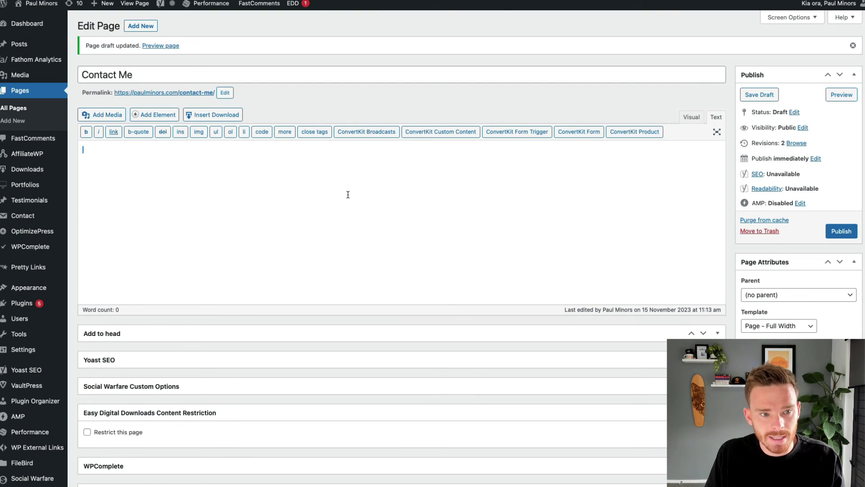
key("ctrl+v")
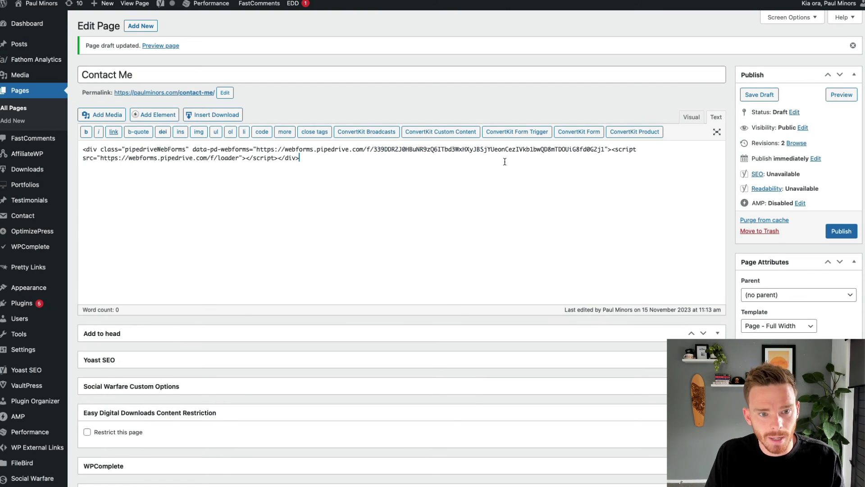
left_click(767, 93)
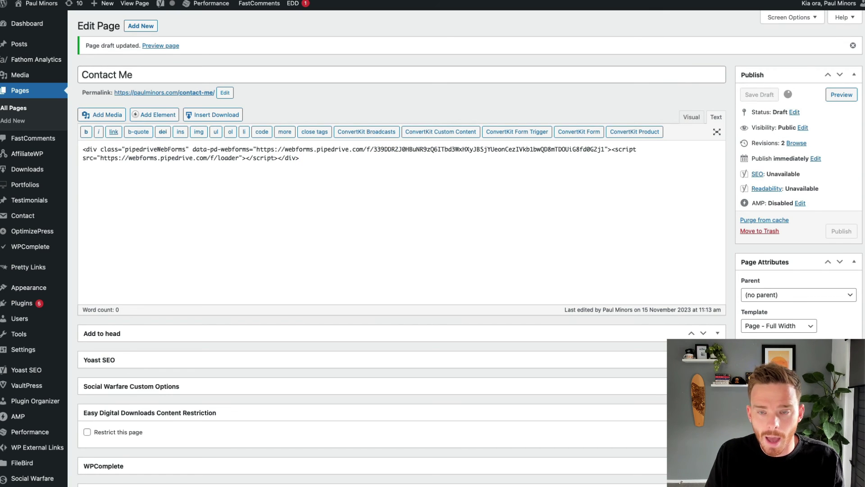
key("ctrl+Tab")
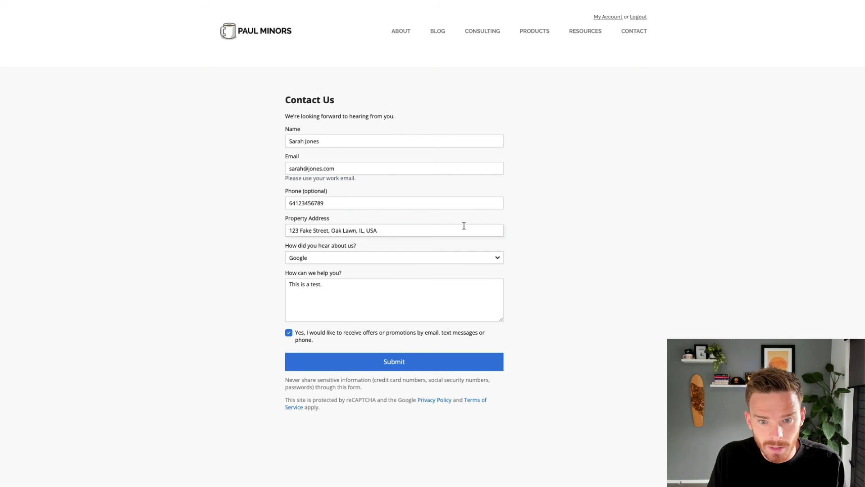
- Replace the Property Address with '123 fake' and fill it from the first suggested address
left_click(405, 237)
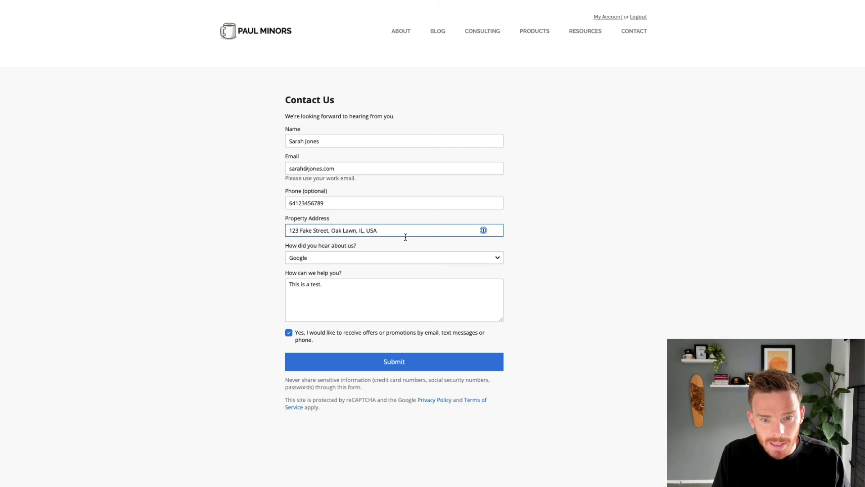
key("super+a")
key("BackSpace")
type("123 fake")
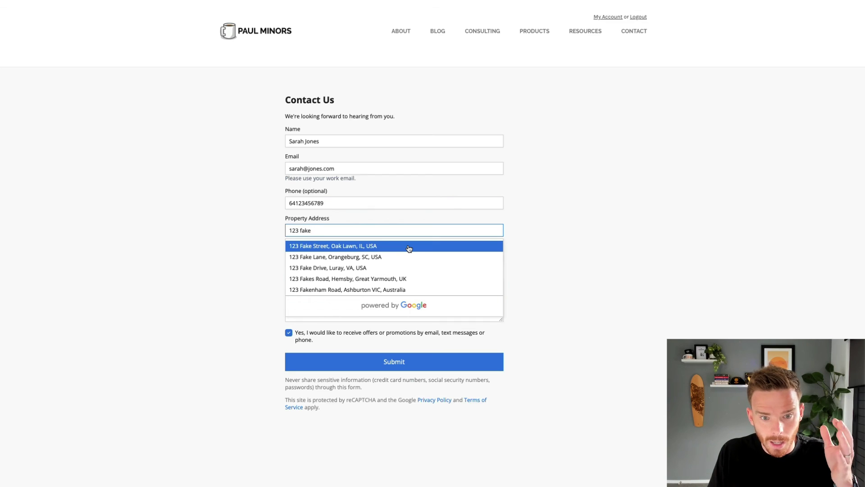
left_click(356, 247)
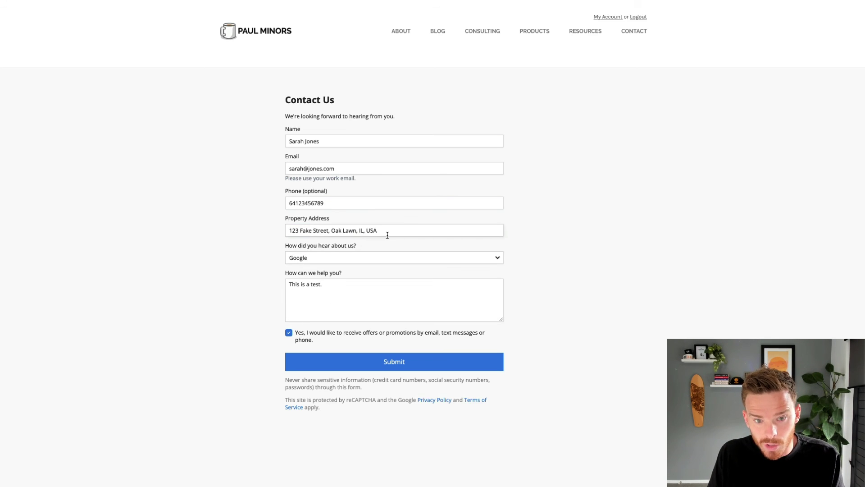
- Keep Google as the referral source and submit the test enquiry
left_click(395, 260)
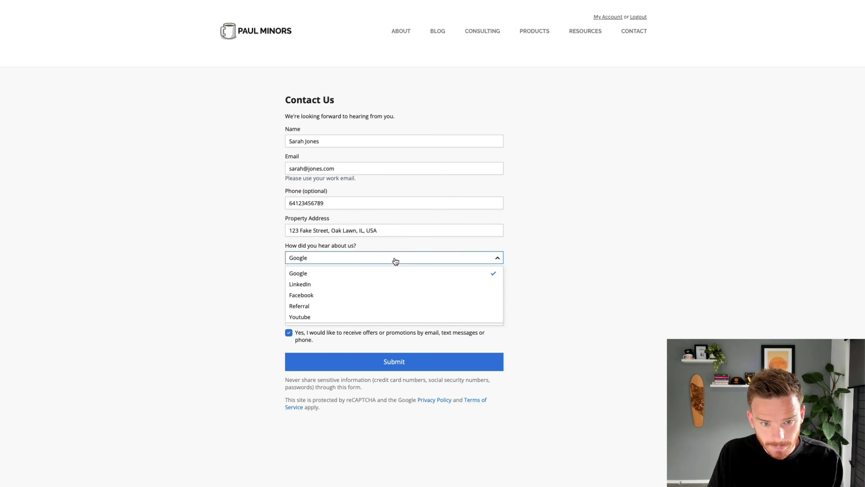
left_click(356, 275)
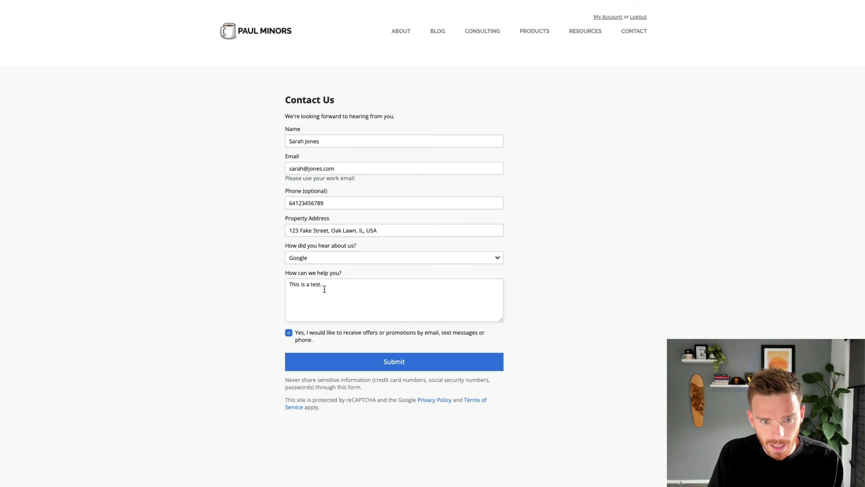
left_click(374, 311)
left_click(376, 363)
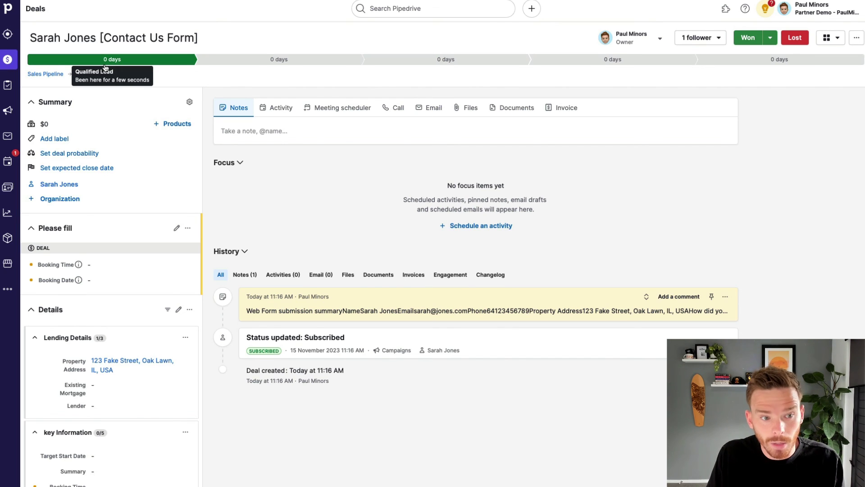
- Review the new deal's sidebar fields and expand the Web Form submission note to read every answer
scroll(116, 130, "down", 3)
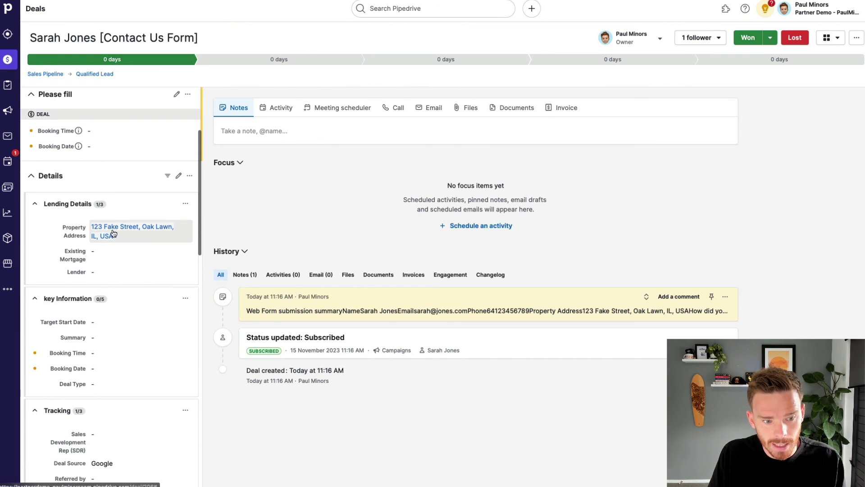
scroll(114, 233, "down", 5)
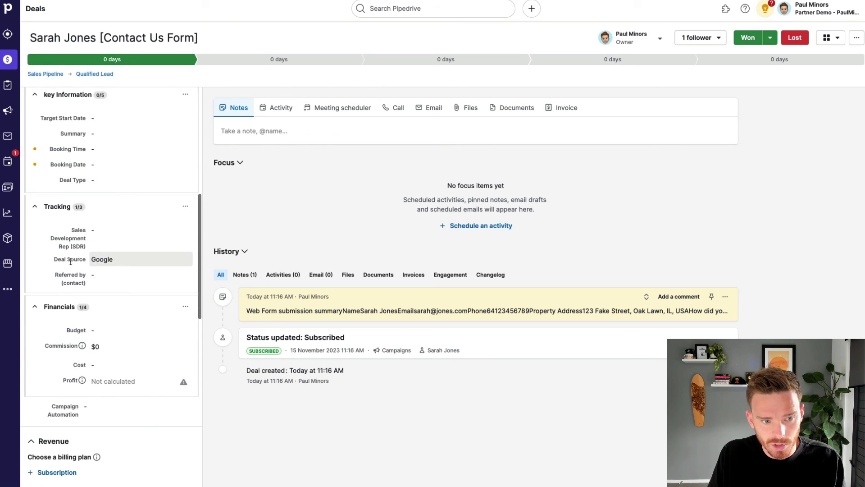
scroll(113, 256, "down", 8)
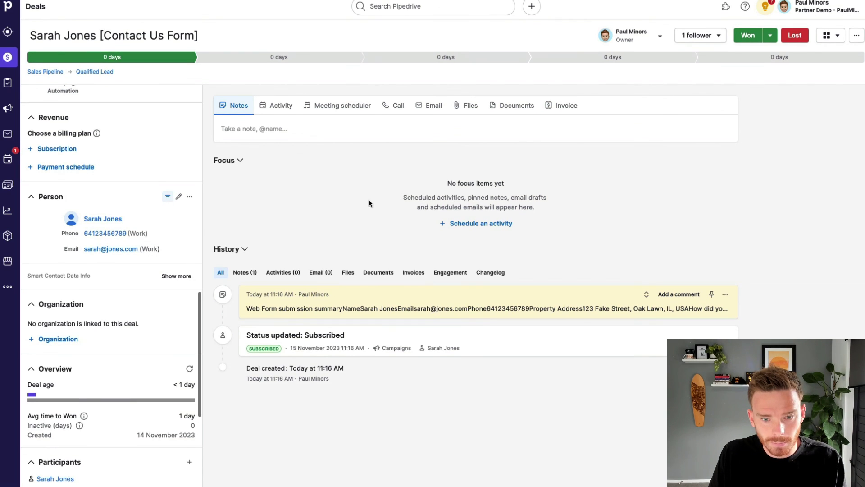
left_click(647, 297)
scroll(451, 270, "down", 3)
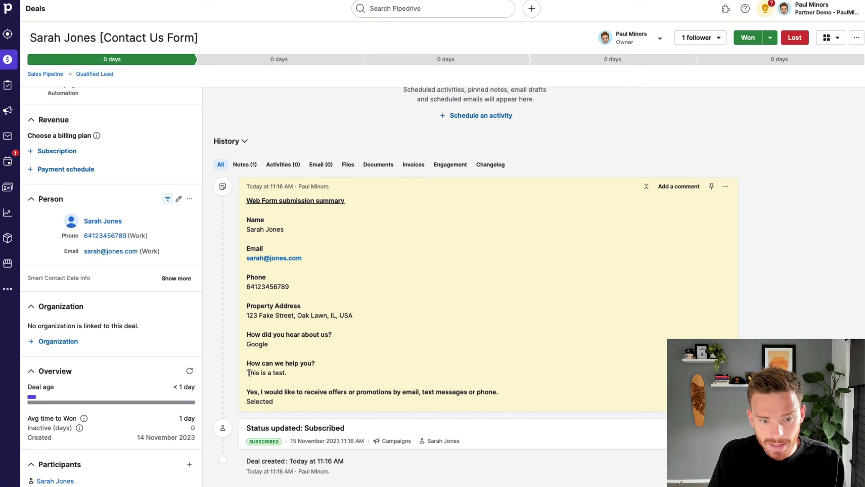
left_click_drag(247, 372, 304, 375)
left_click(356, 408)
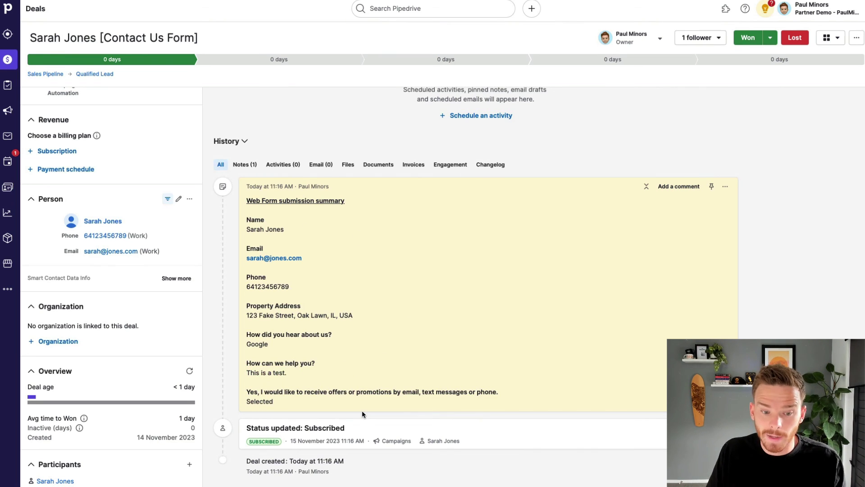